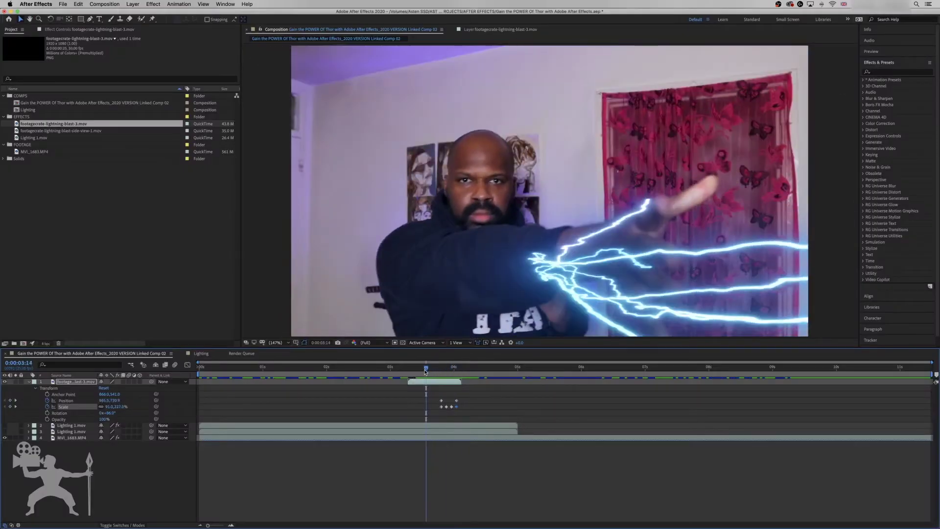
- Set Mask 1 to None and pre-compose the MVI_1683.MP4 layer as 'Asten Footage Comp 1'
mouse_move(425, 371)
mouse_down()
mouse_move(405, 373)
mouse_move(438, 373)
mouse_up()
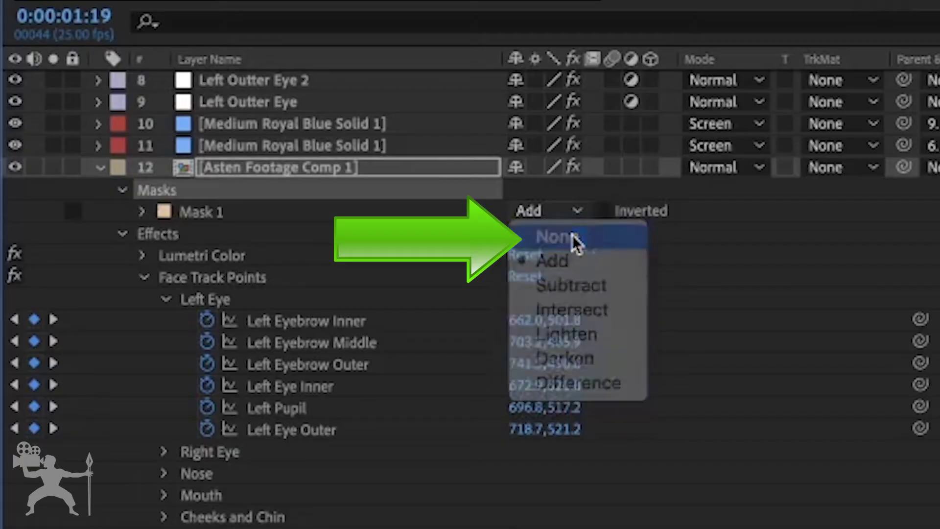
click(536, 237)
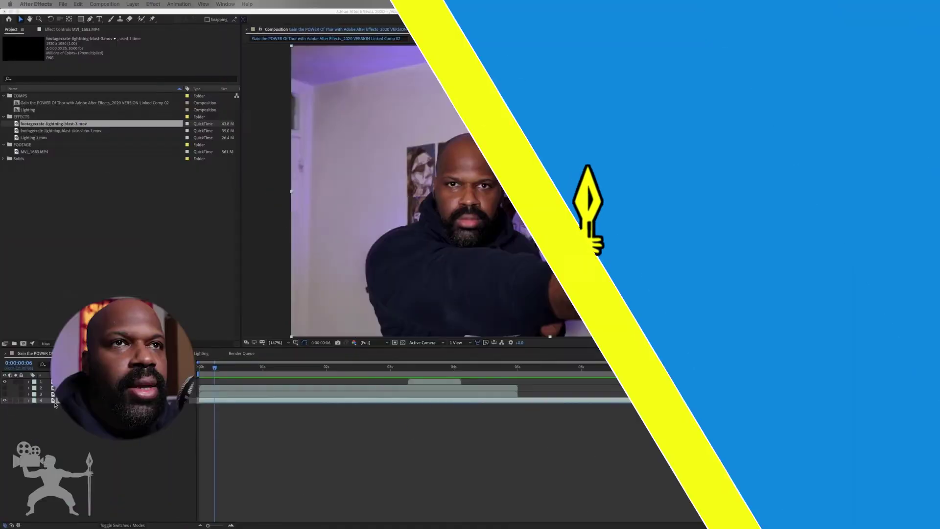
right_click(51, 400)
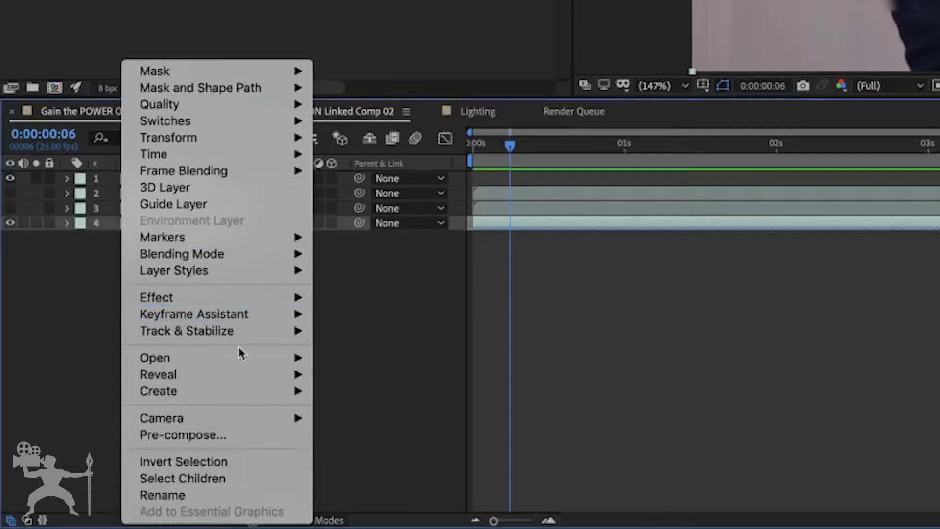
click(278, 435)
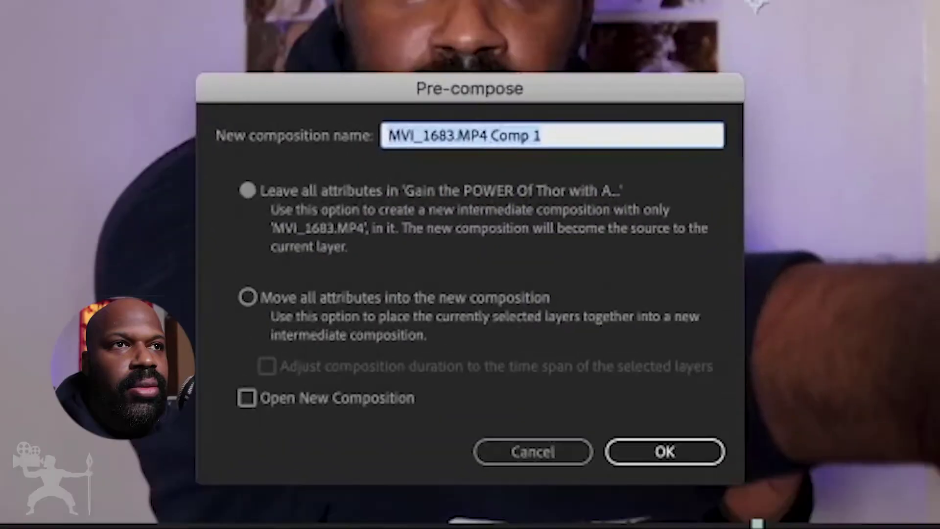
text(Asten Comp 1)
click(422, 136)
text(Footage)
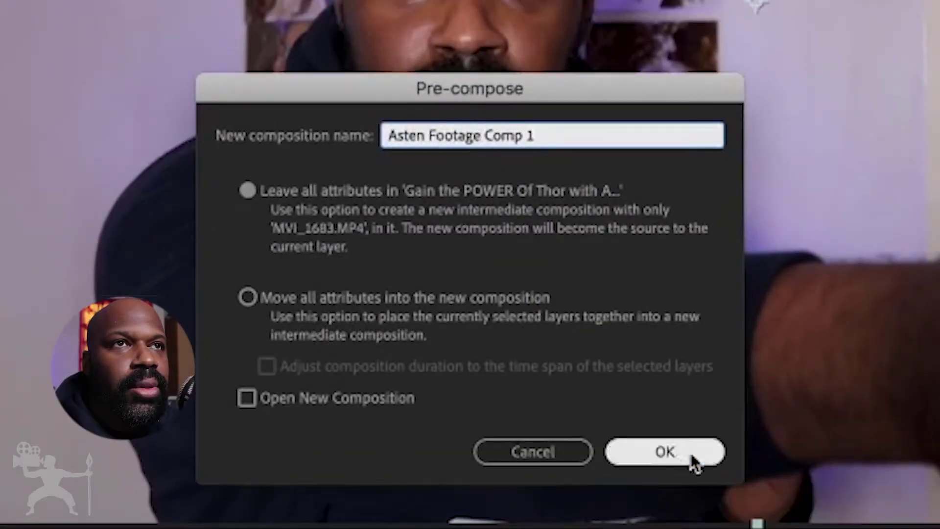
click(691, 459)
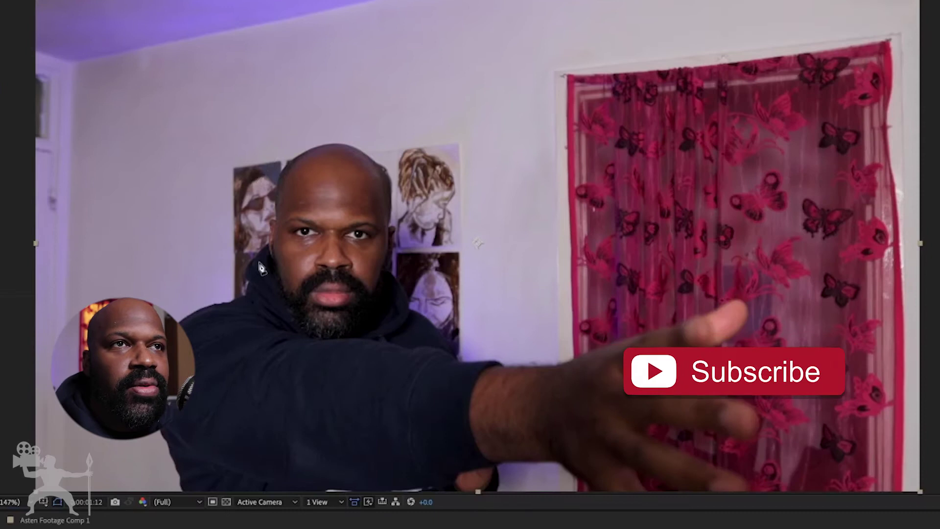
- Trace a closed Pen mask around the top of the head, both jaws and chin
drag(271, 256, 271, 196)
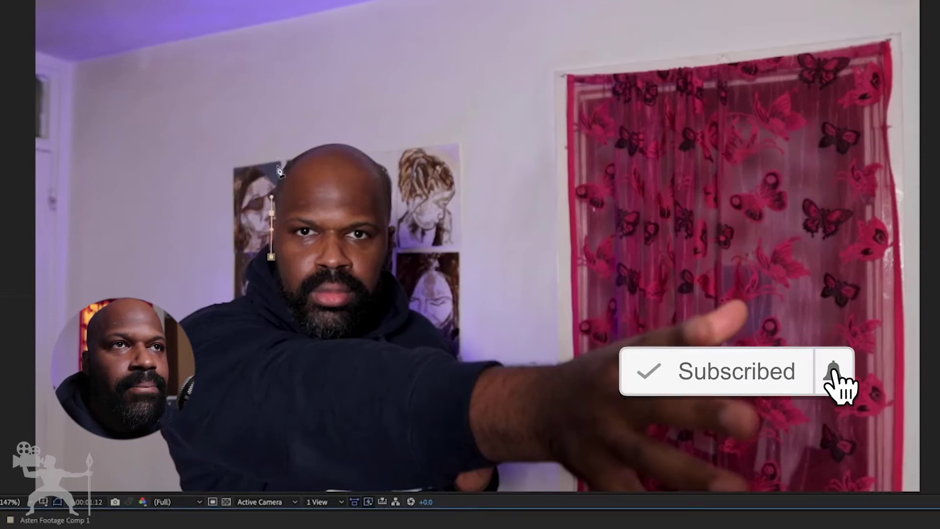
drag(289, 164, 358, 156)
drag(387, 185, 393, 247)
drag(386, 283, 385, 291)
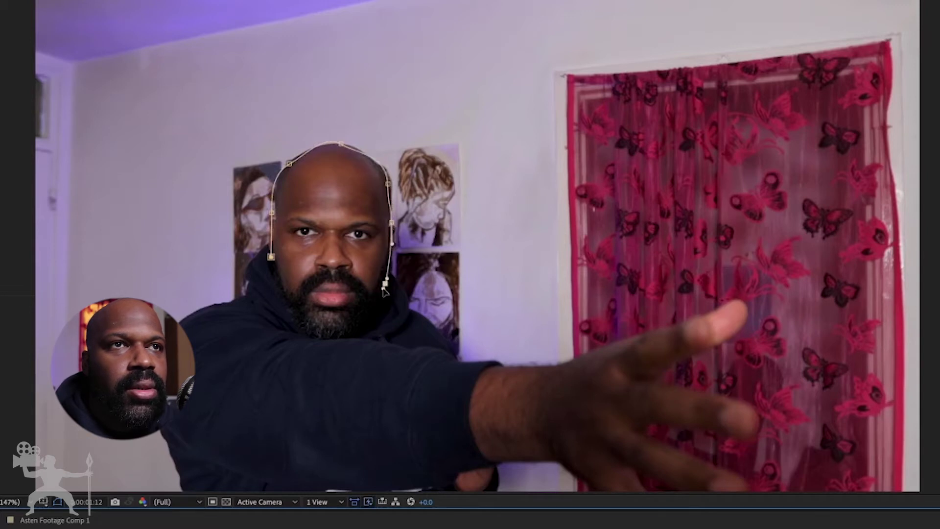
drag(356, 337, 342, 344)
click(301, 338)
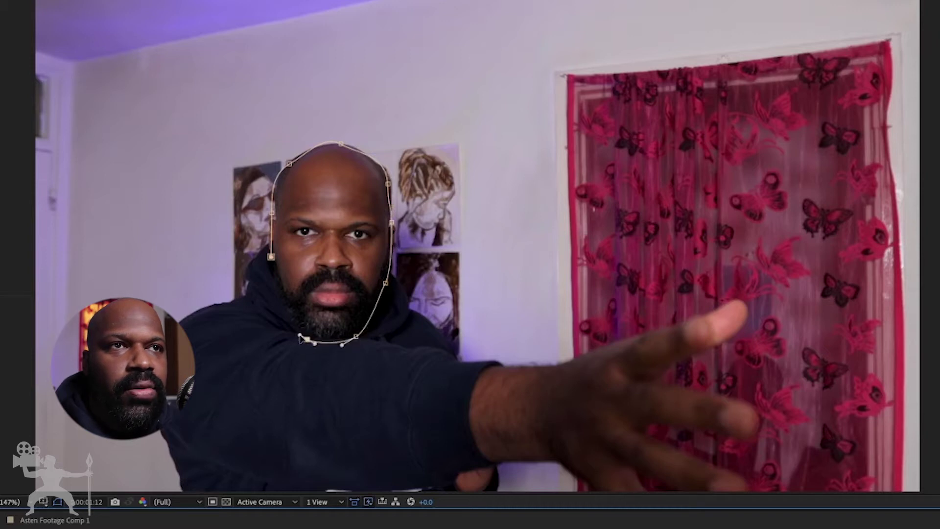
drag(277, 304, 275, 285)
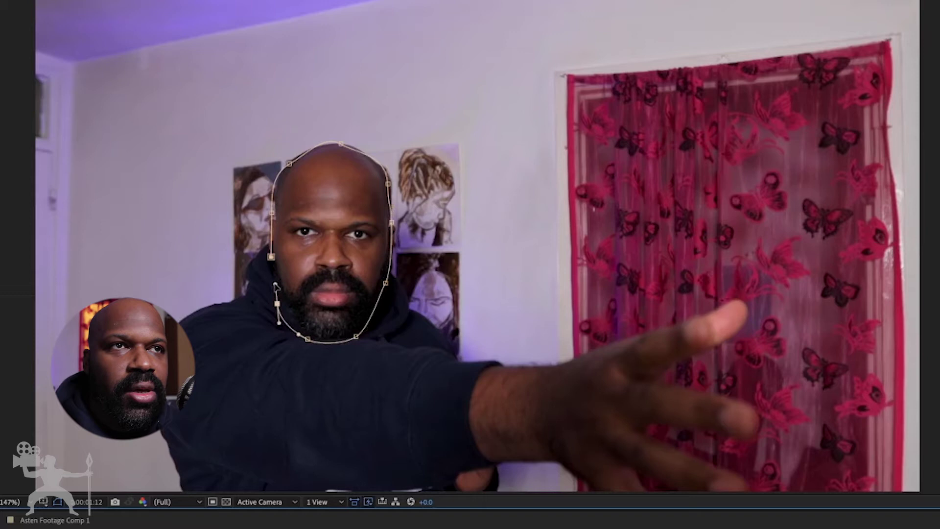
click(271, 258)
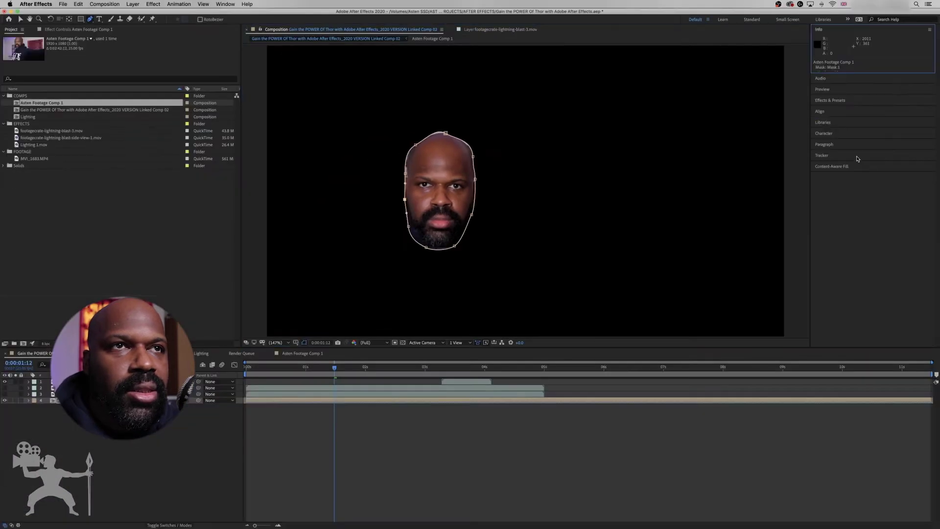
click(858, 158)
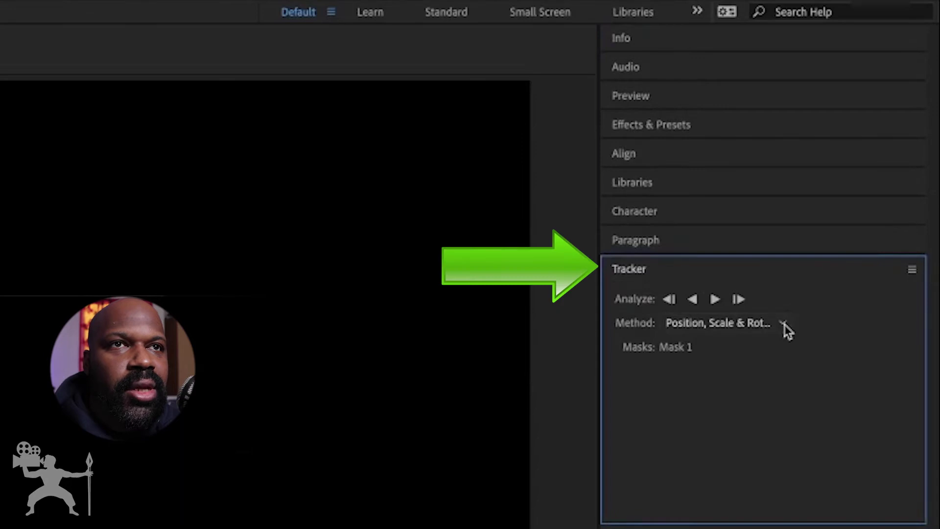
- Track the face mask forward from the clip start using Face Tracking (Detailed Features)
click(781, 324)
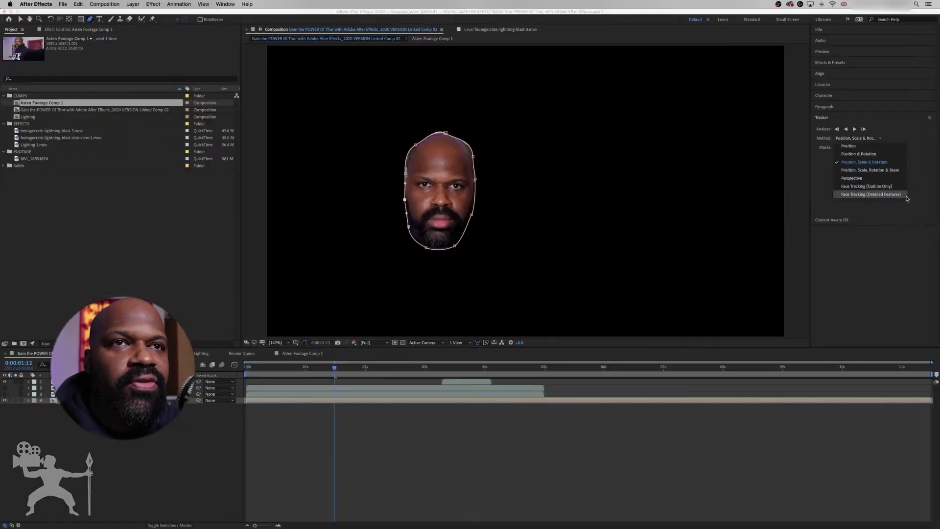
click(906, 196)
drag(335, 367, 249, 370)
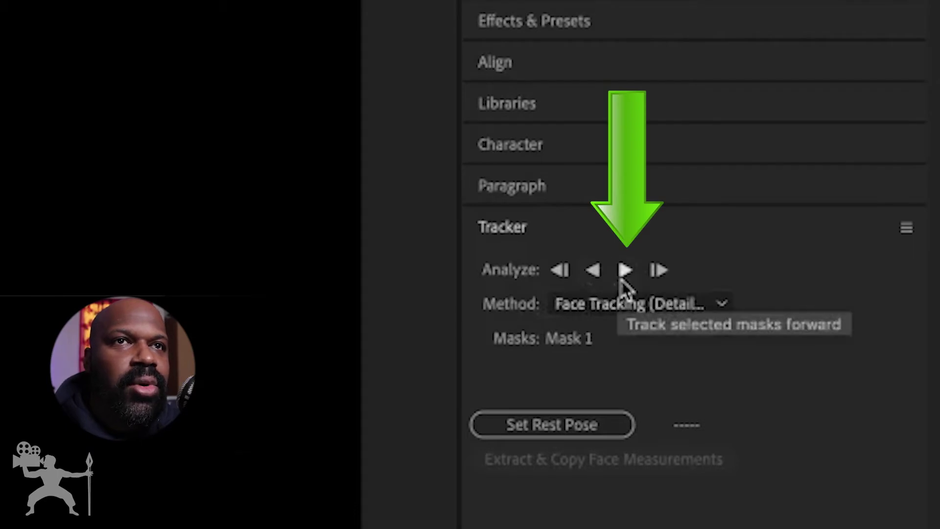
click(624, 273)
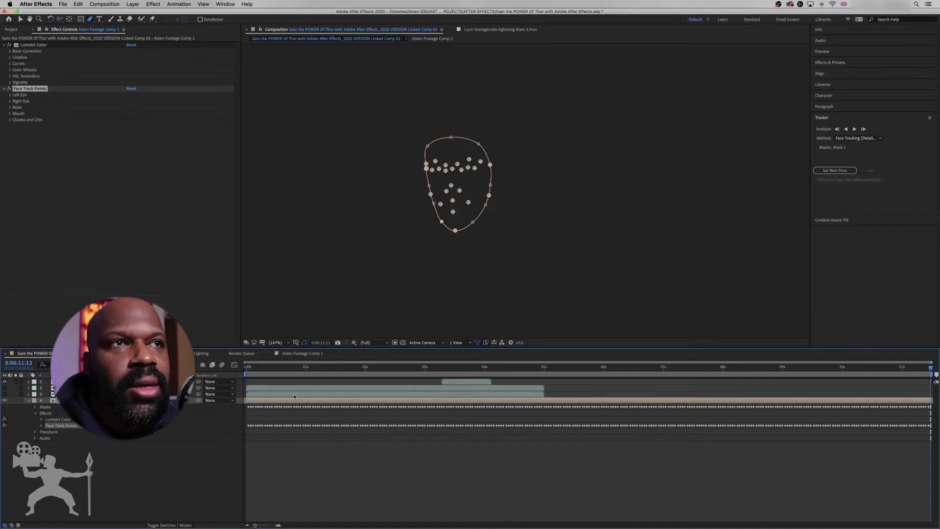
click(258, 371)
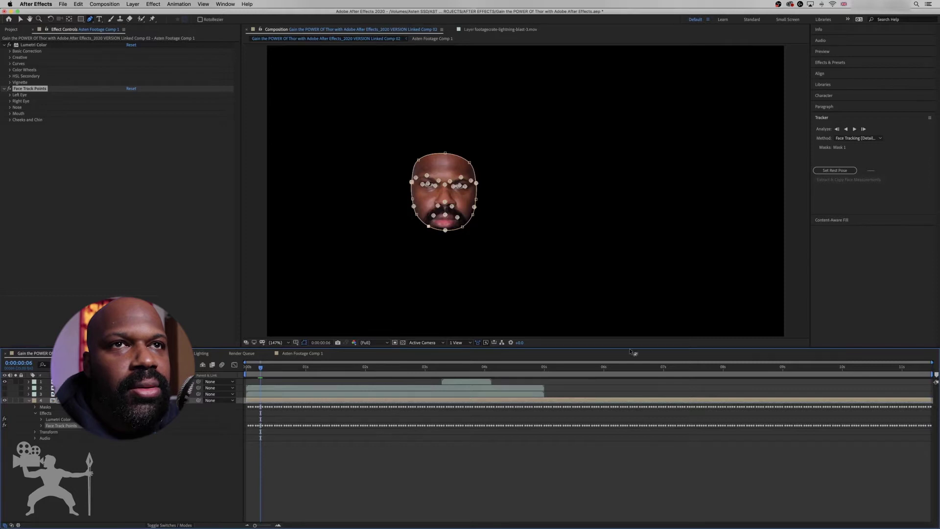
- At 0:00:00:24, add Adjustment Layer 3 above Asten Footage Comp 1 via Layer > New
drag(286, 372, 303, 368)
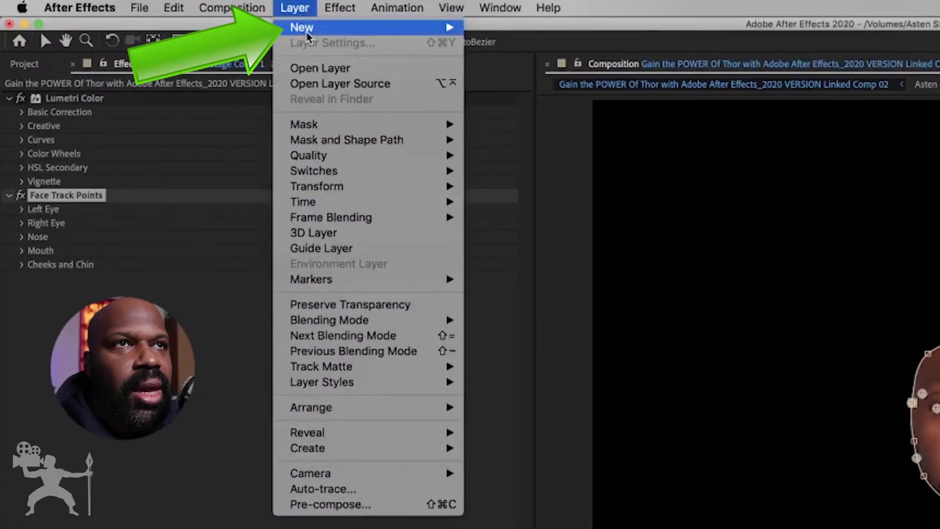
mouse_move(307, 34)
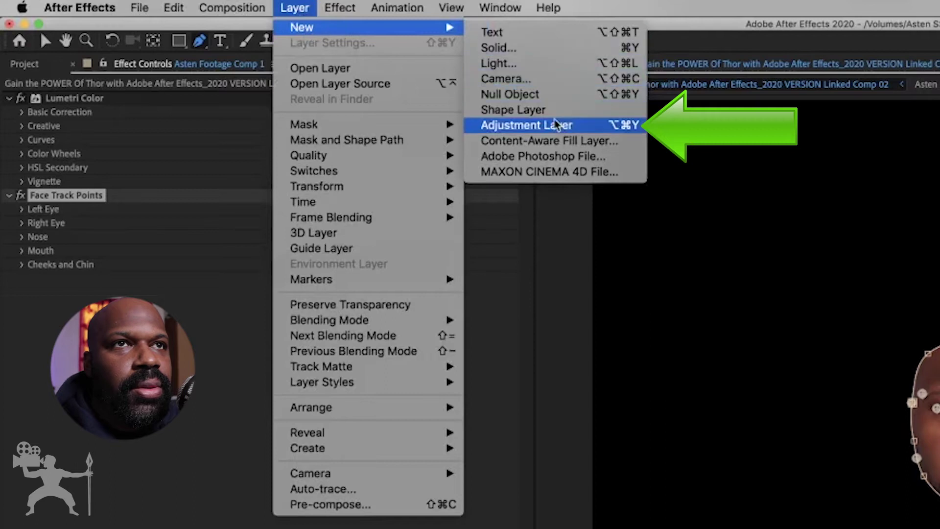
click(597, 128)
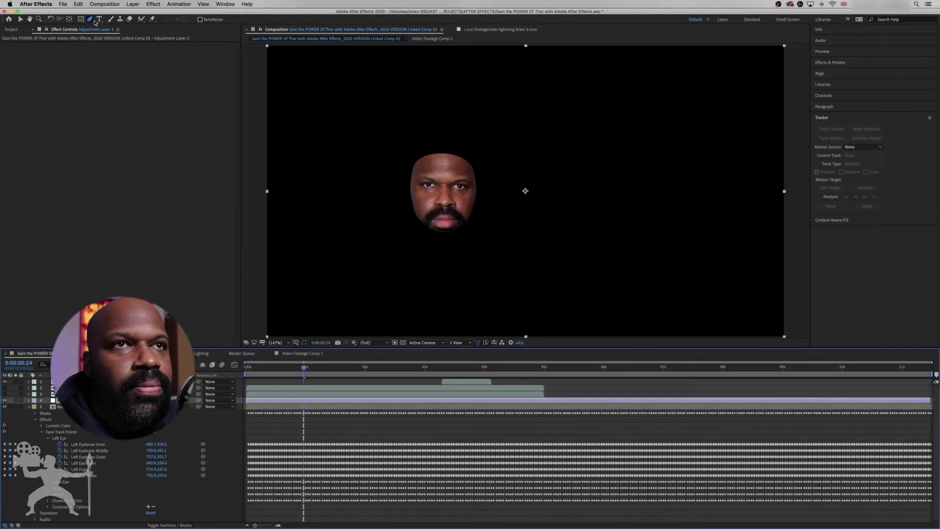
click(75, 20)
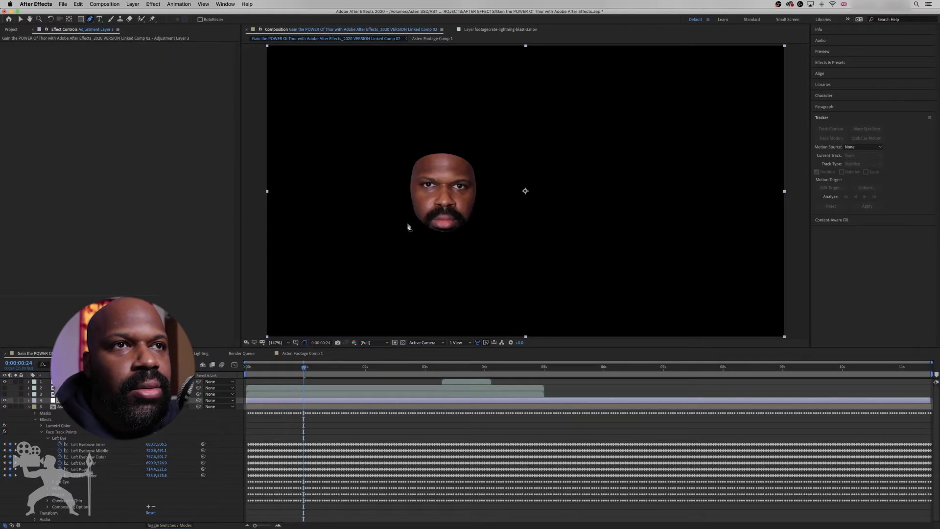
scroll(422, 196, up, 4)
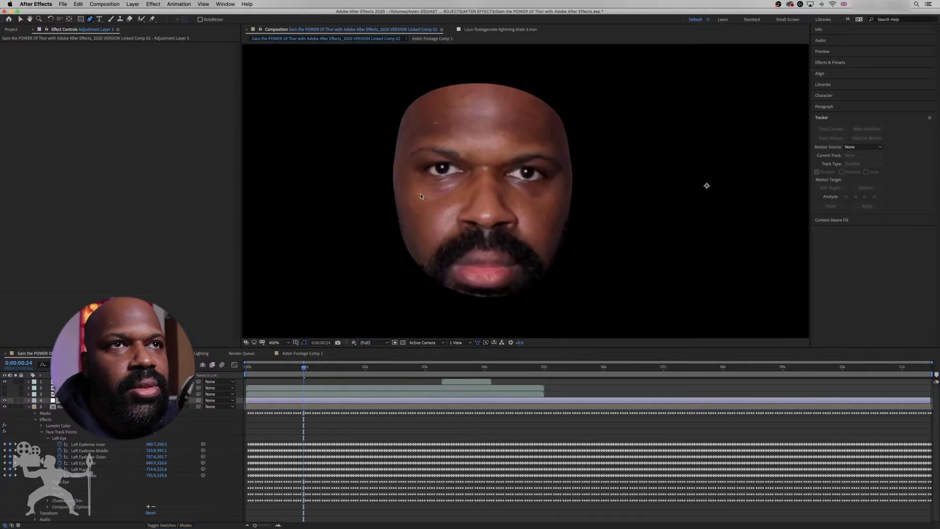
- Outline the left eye with a small closed mask on Adjustment Layer 3, then zoom back out
click(448, 138)
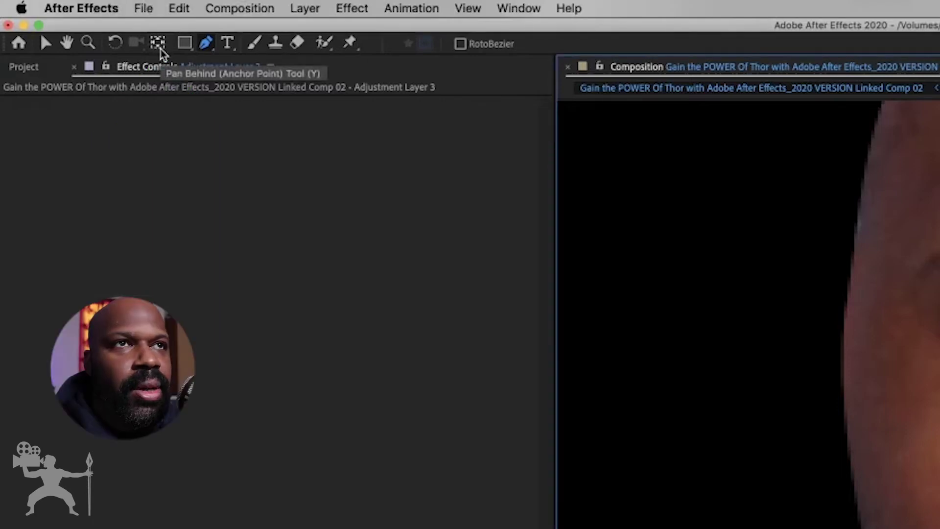
click(161, 50)
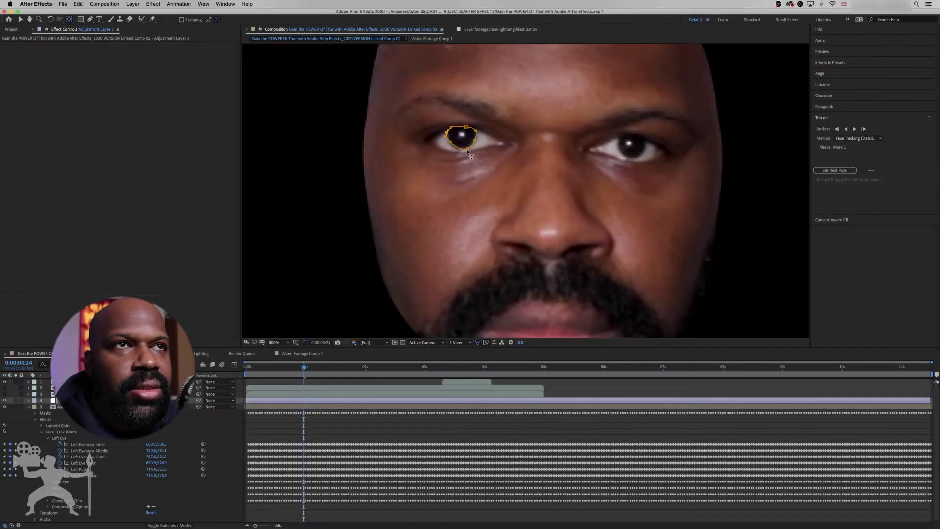
double_click(463, 138)
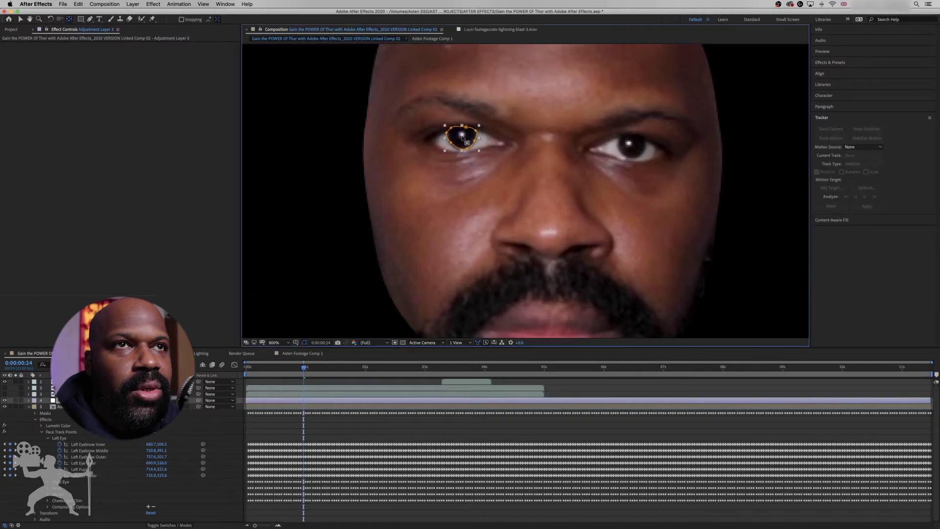
key(comma)
click(696, 180)
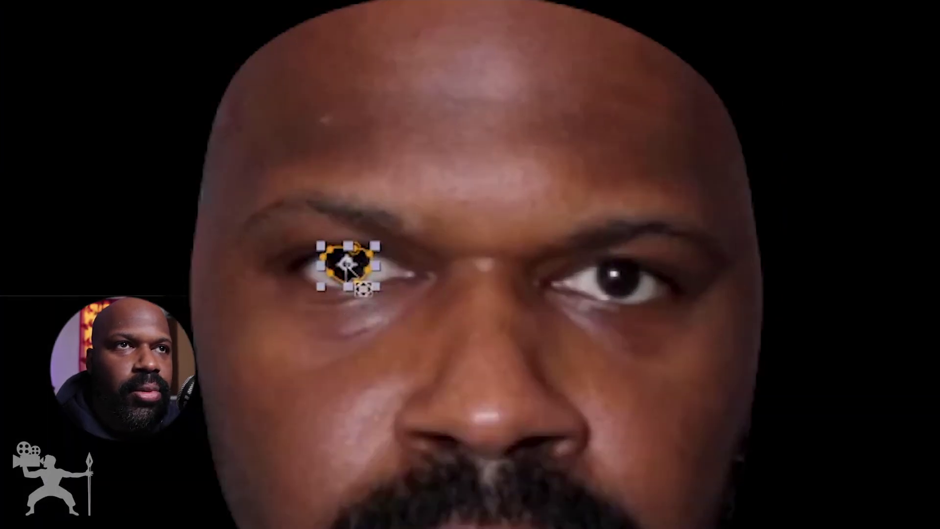
scroll(412, 296, up, 3)
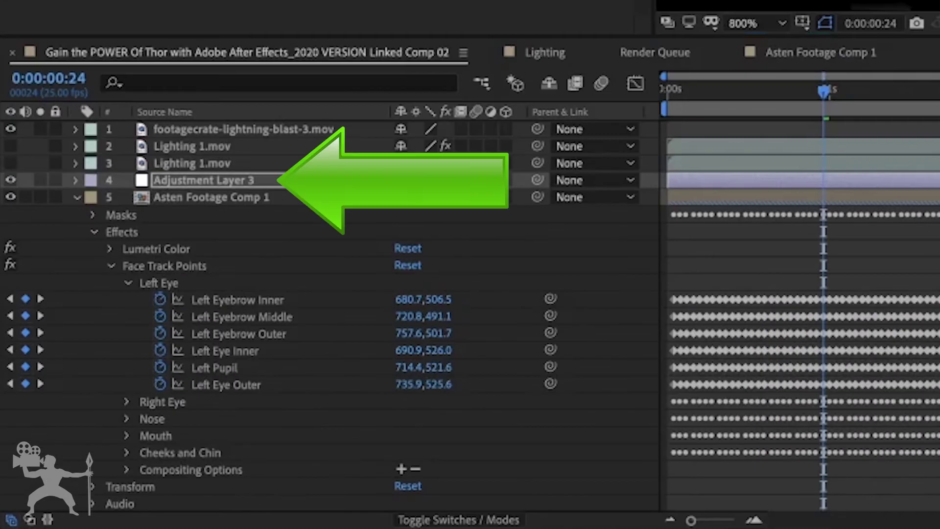
- Show the Modes column in the timeline and set Adjustment Layer 3's mode to Add
right_click(635, 112)
mouse_move(687, 178)
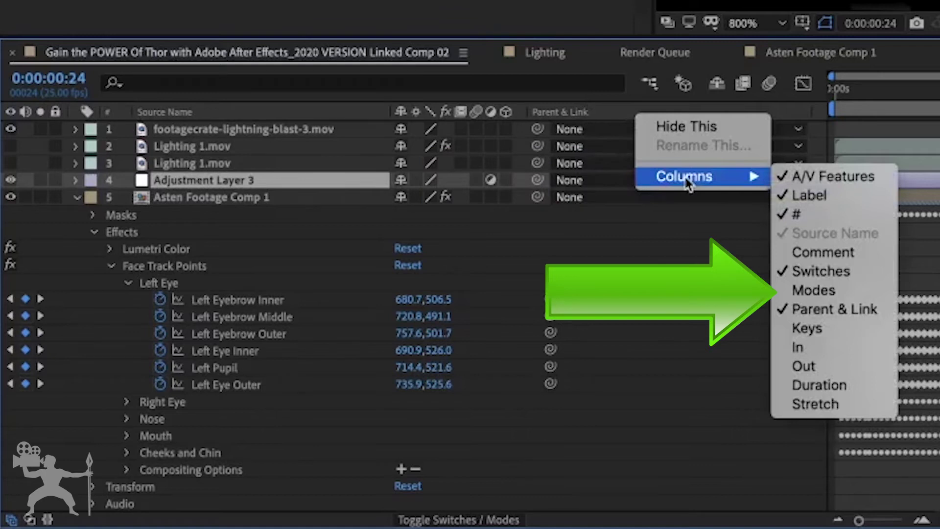
click(833, 292)
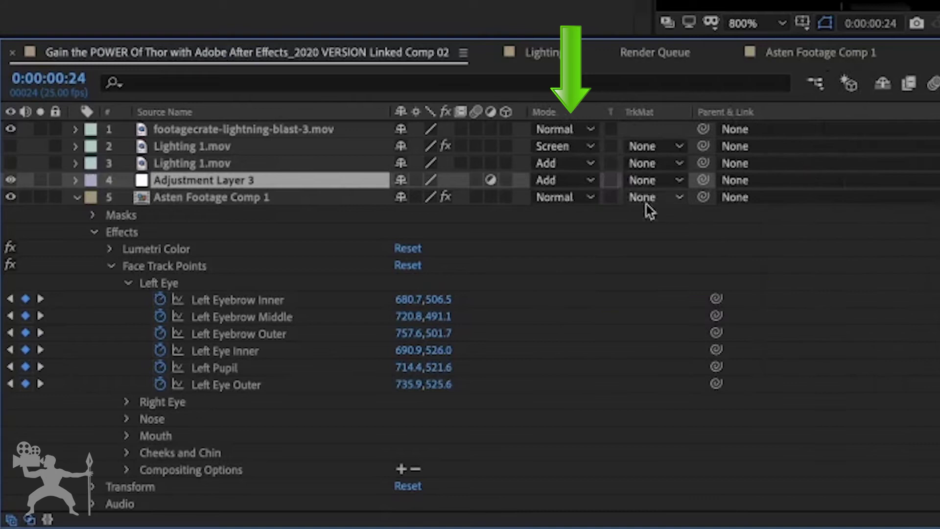
click(591, 188)
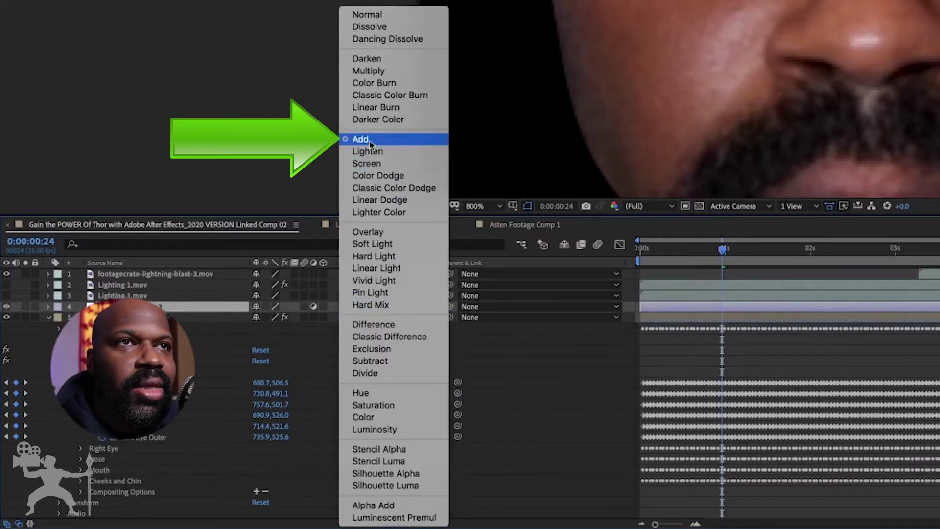
click(369, 140)
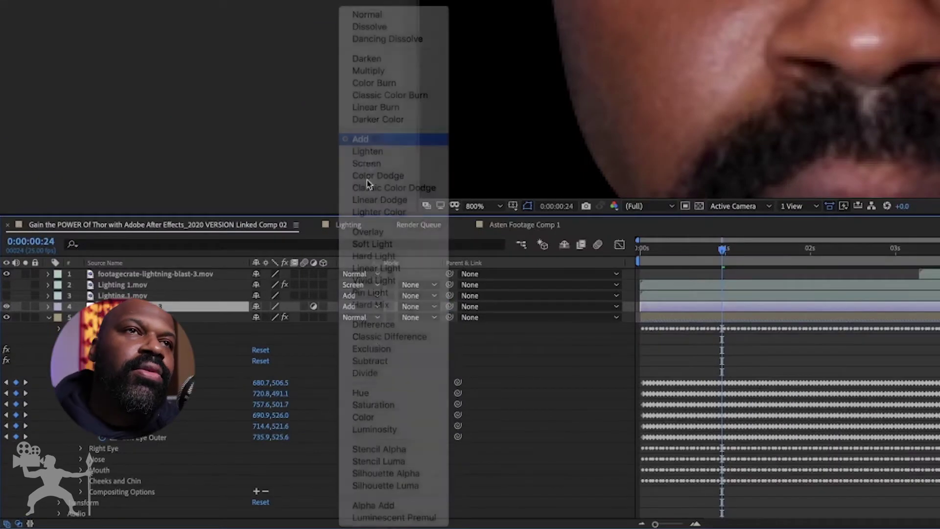
- Rename Adjustment Layer 3 to 'Right Inner Eye', return to the start and reveal its Position
right_click(157, 306)
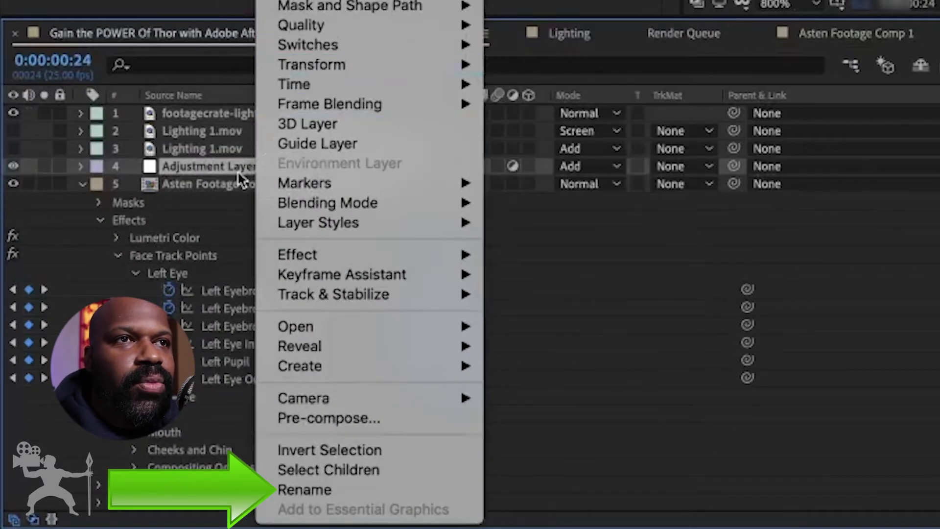
click(379, 491)
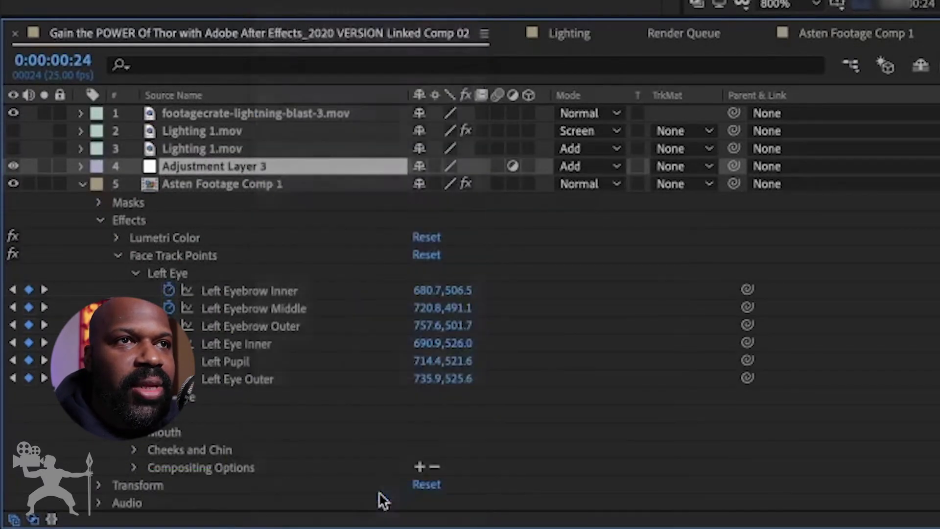
text(Right Inner Eye)
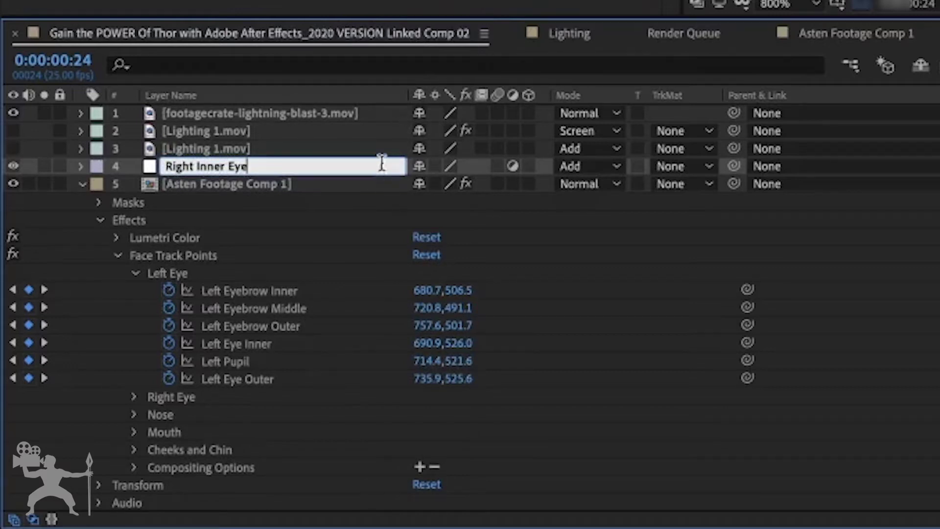
key(Return)
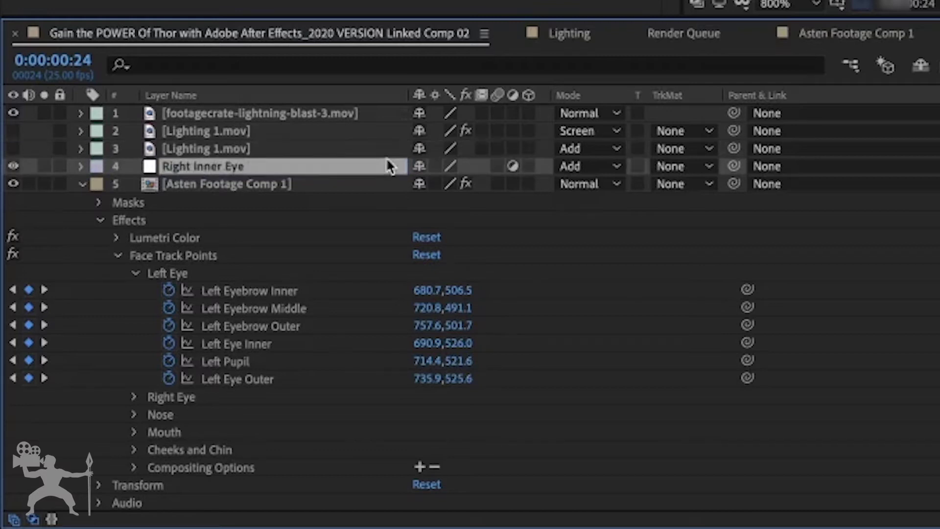
key(Home)
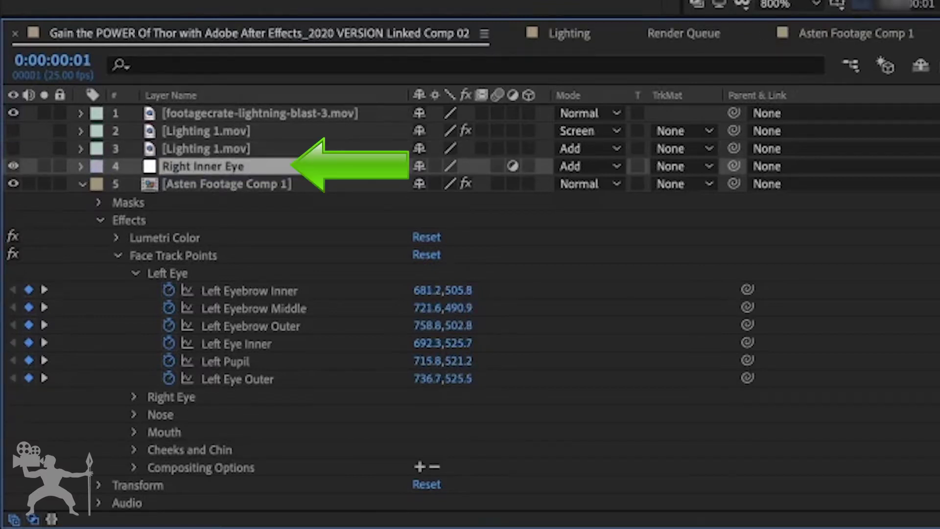
key(p)
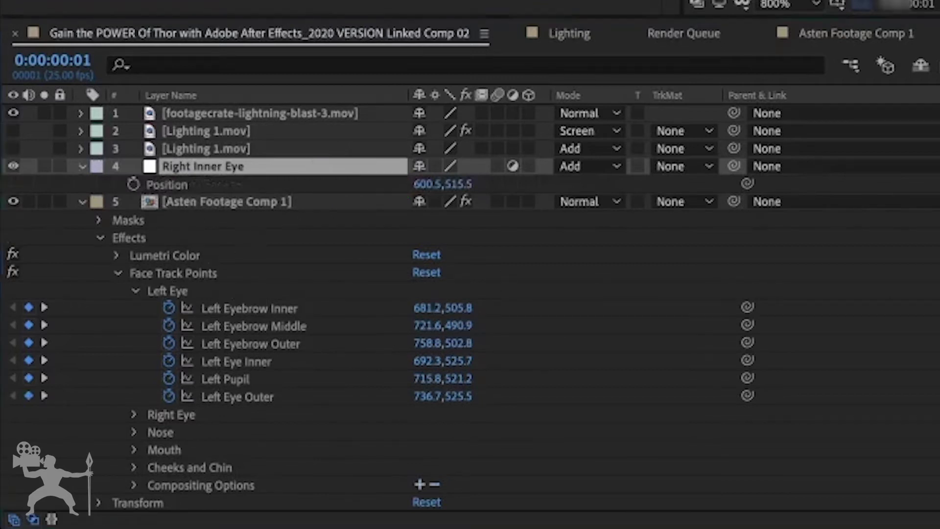
click(135, 291)
- Add a Position expression to Right Inner Eye pick-whipped to the Right Pupil track point
click(135, 309)
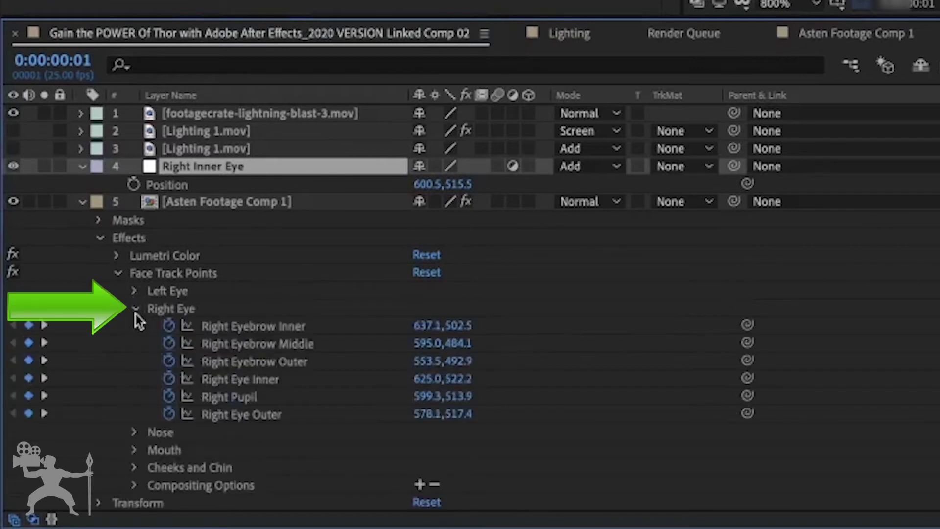
alt+click(133, 184)
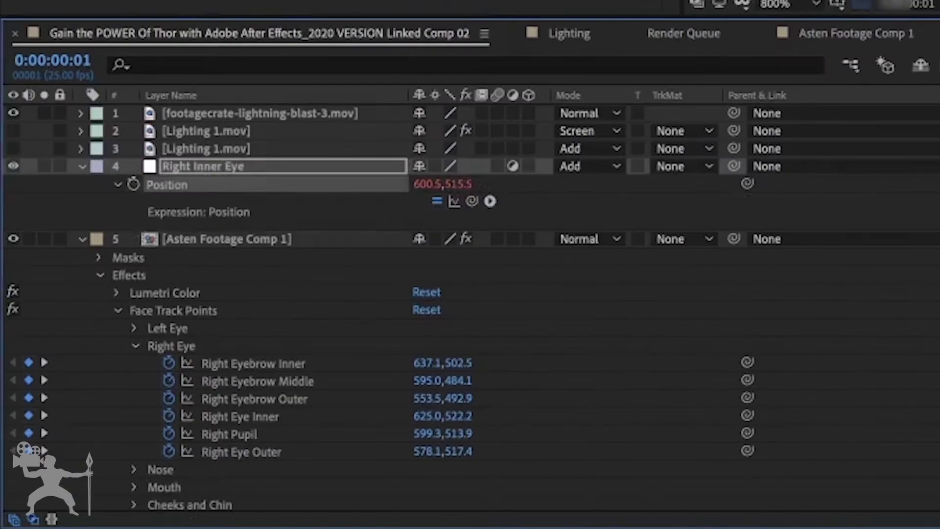
drag(472, 201, 283, 443)
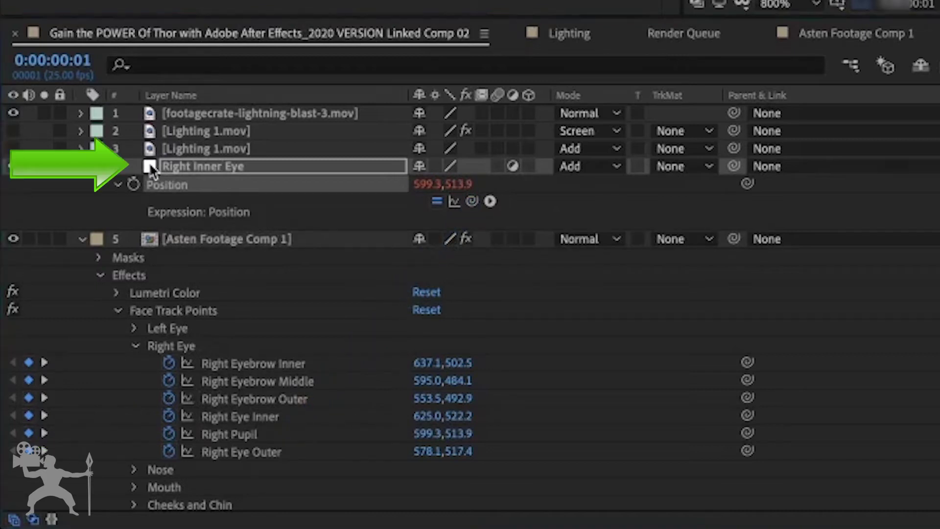
- Apply the Color Correction > Exposure effect to the Right Inner Eye layer
right_click(149, 166)
mouse_move(260, 290)
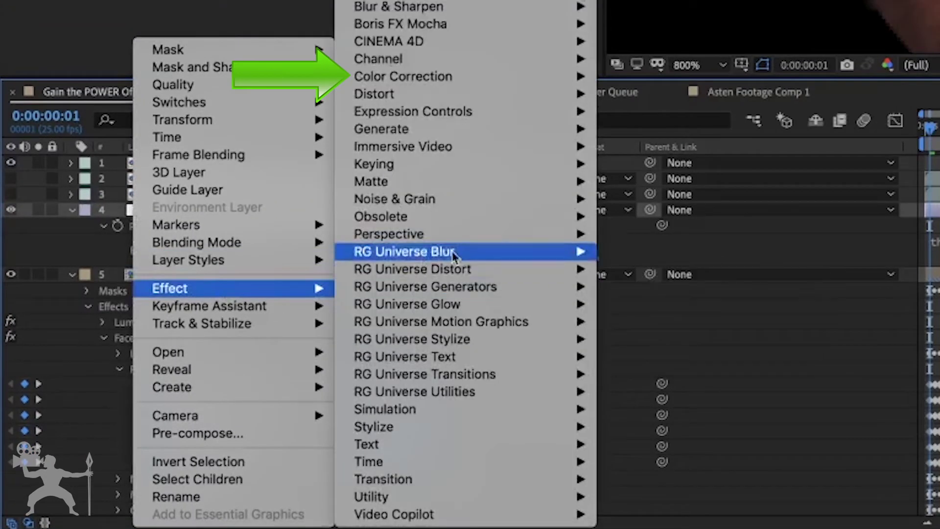
mouse_move(503, 113)
mouse_move(521, 76)
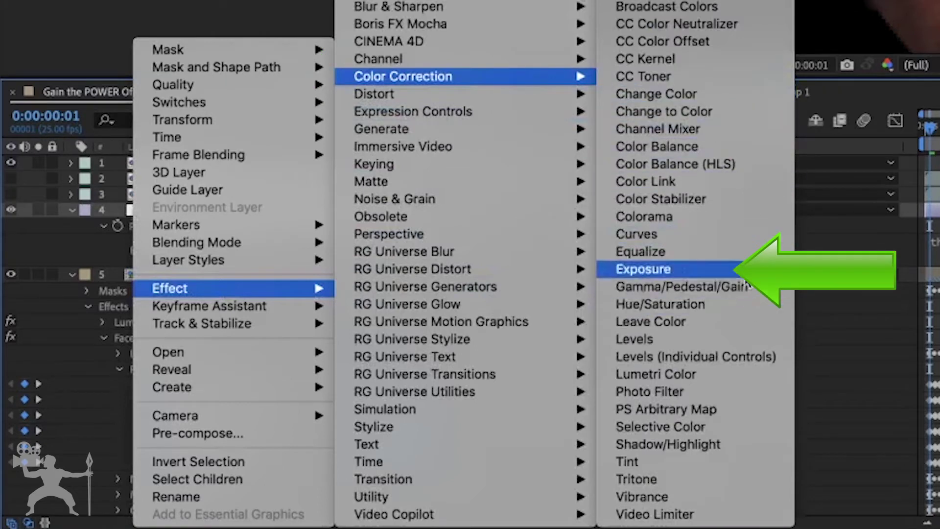
click(745, 269)
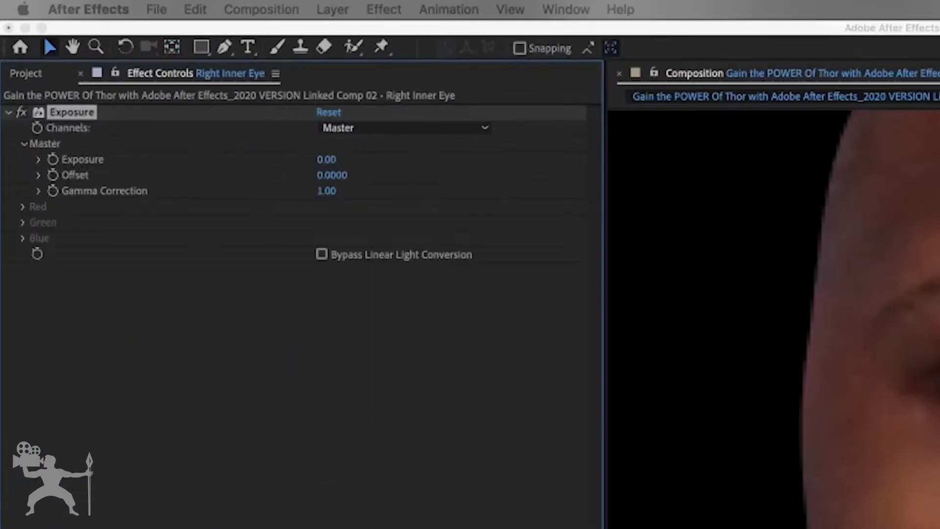
- Set the Exposure amount to 7.19 and Gamma Correction to 4.11
click(331, 160)
text(7.19)
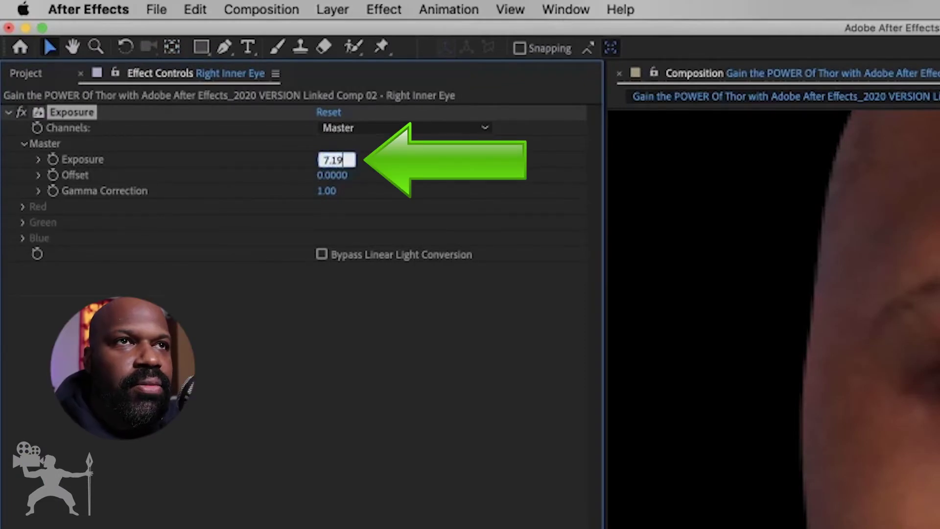
key(Return)
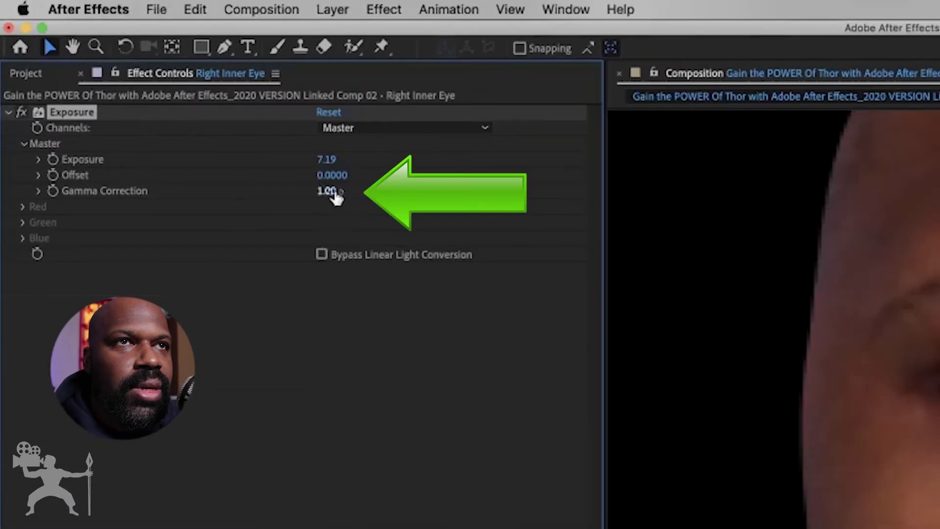
click(328, 191)
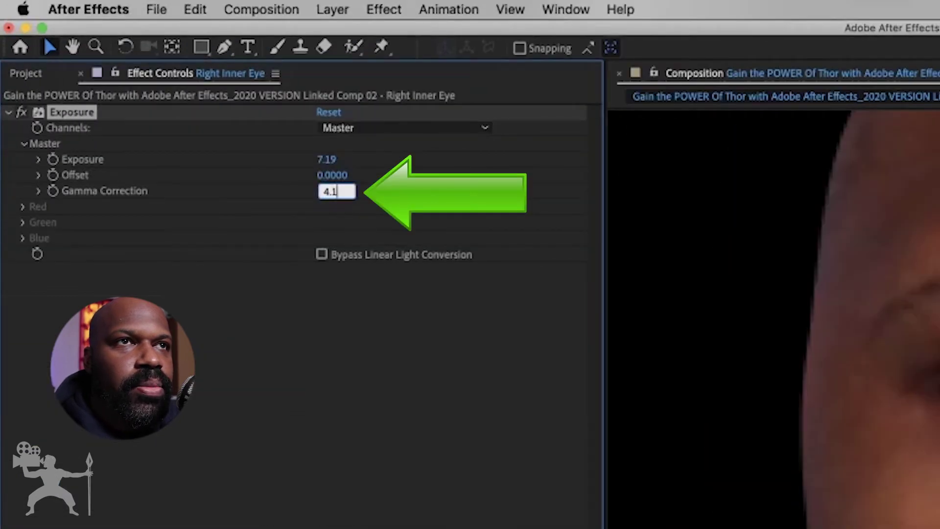
text(4.11)
key(Return)
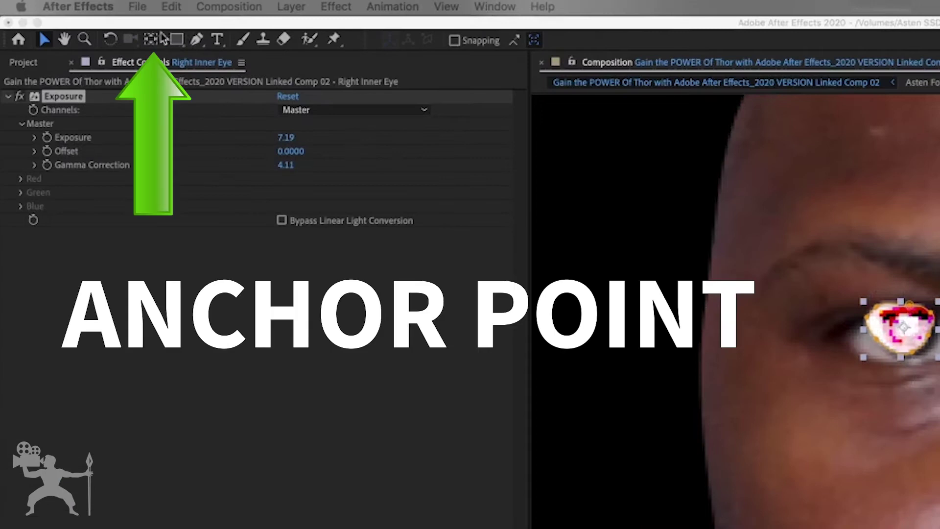
click(152, 37)
- Shift the glow with the Pan Behind tool to centre it on the right eye, then preview playback
click(156, 48)
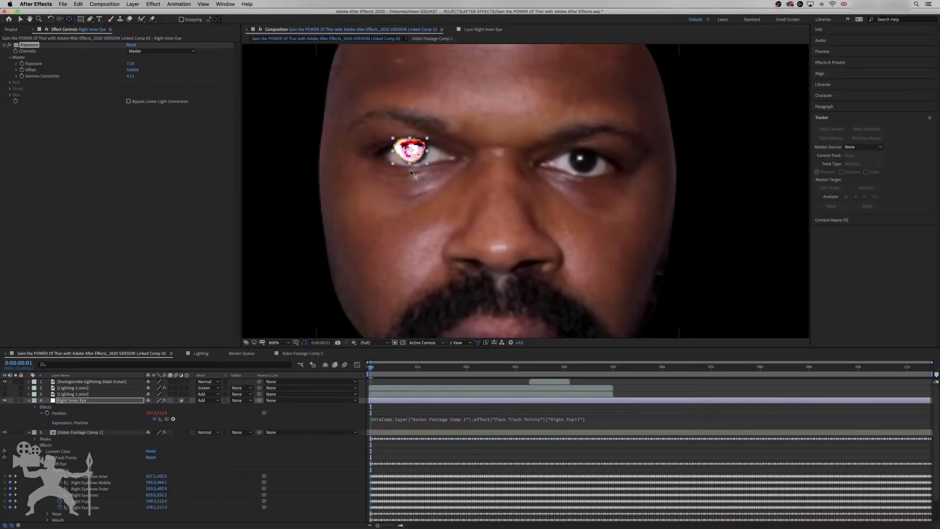
scroll(412, 173, up, 1)
drag(415, 135, 395, 129)
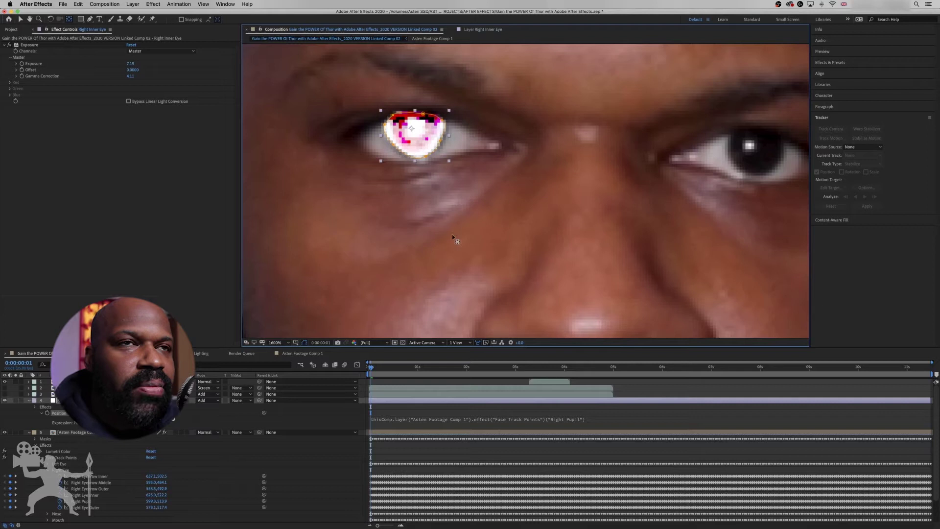
scroll(484, 208, down, 8)
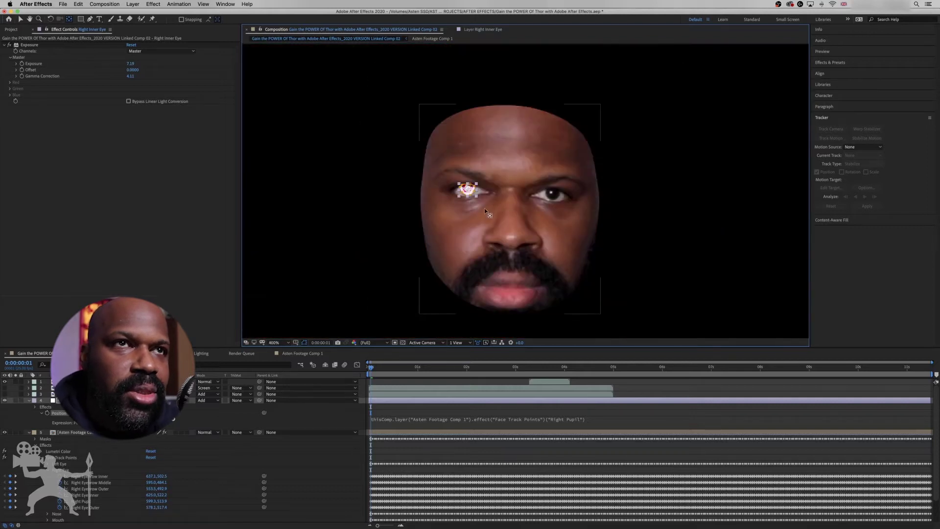
scroll(484, 207, up, 8)
scroll(485, 210, down, 1)
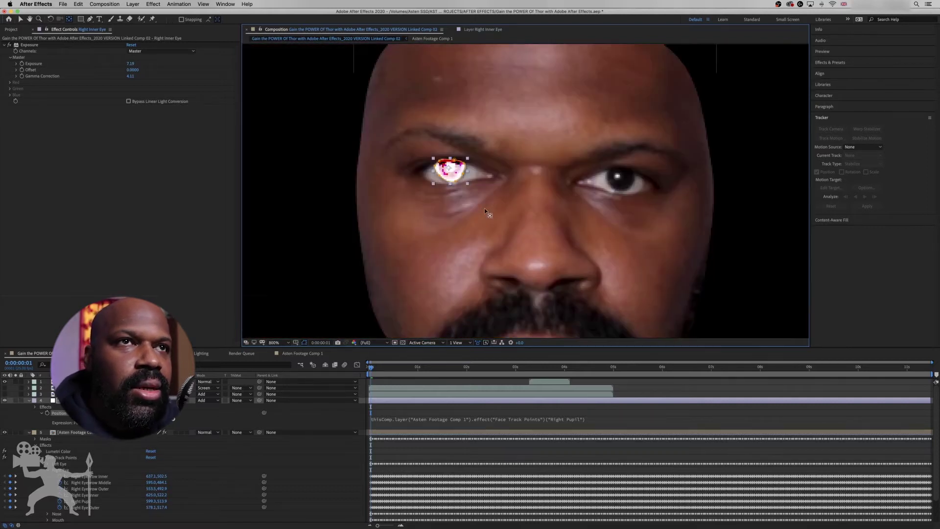
key(space)
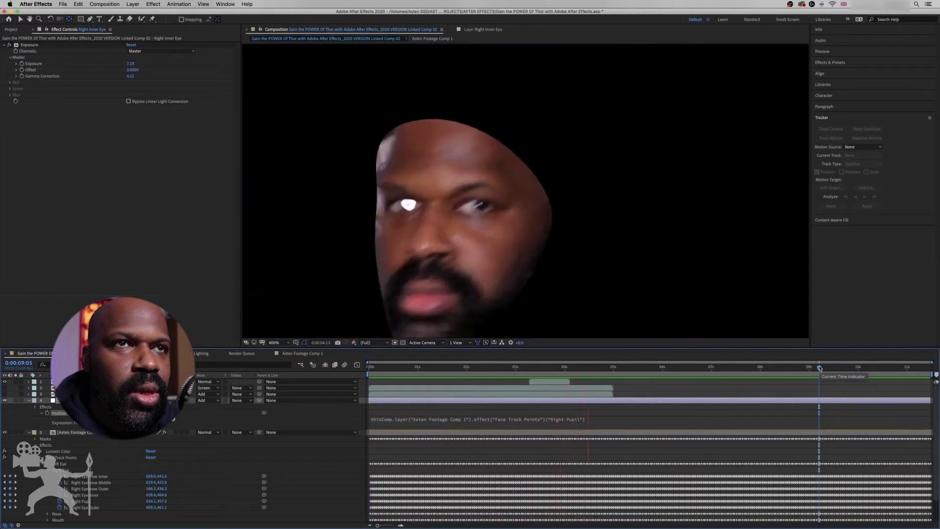
- Stop playback and set the face footage layer's Mask 1 feather to 12
key(space)
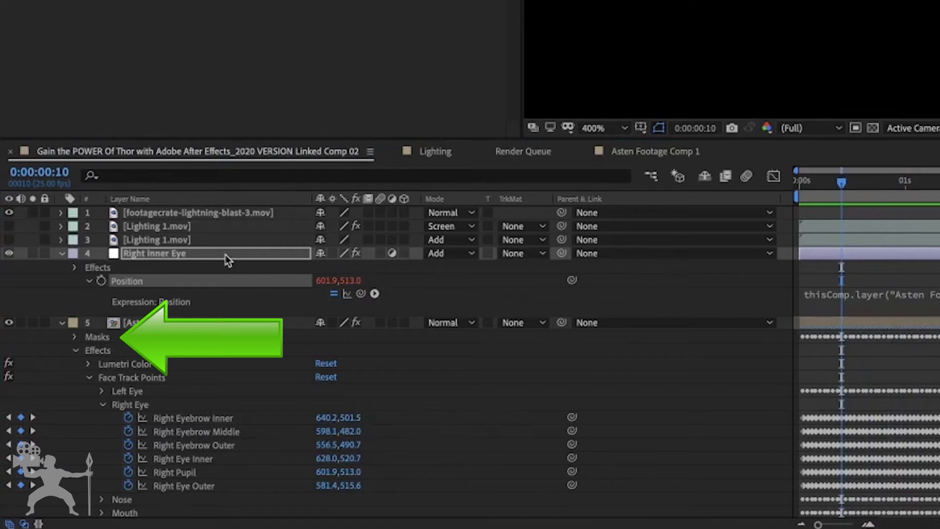
click(74, 336)
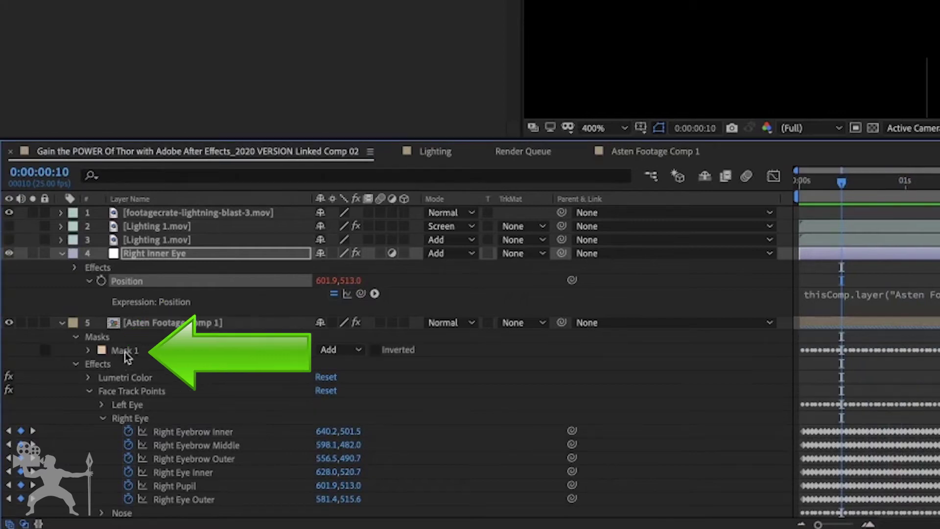
click(89, 350)
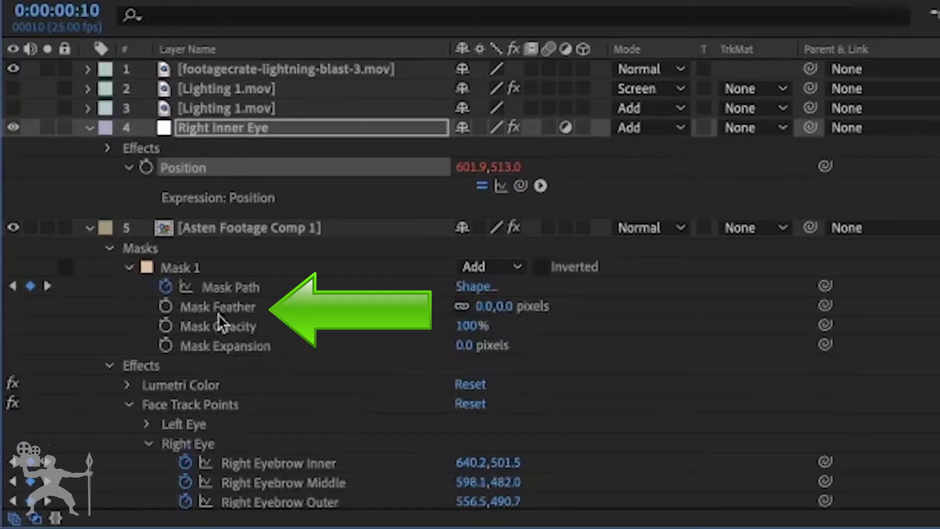
click(485, 306)
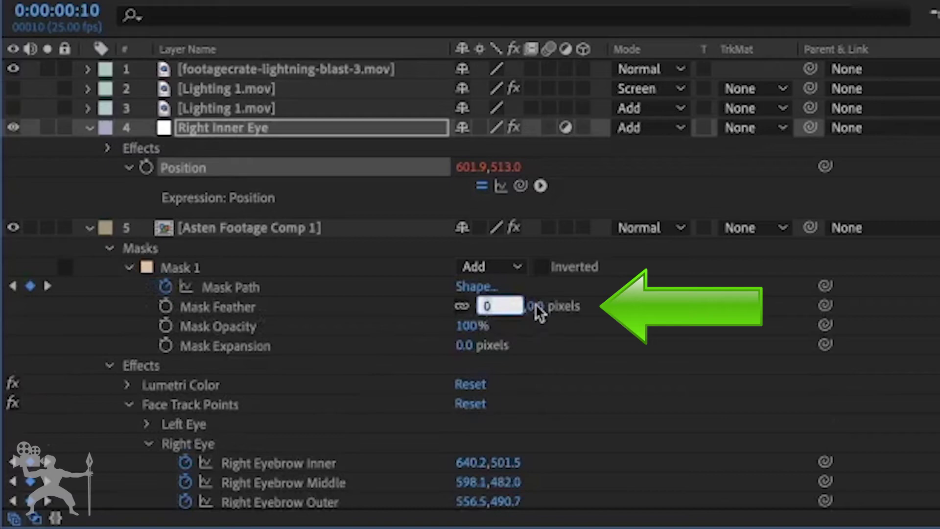
text(12)
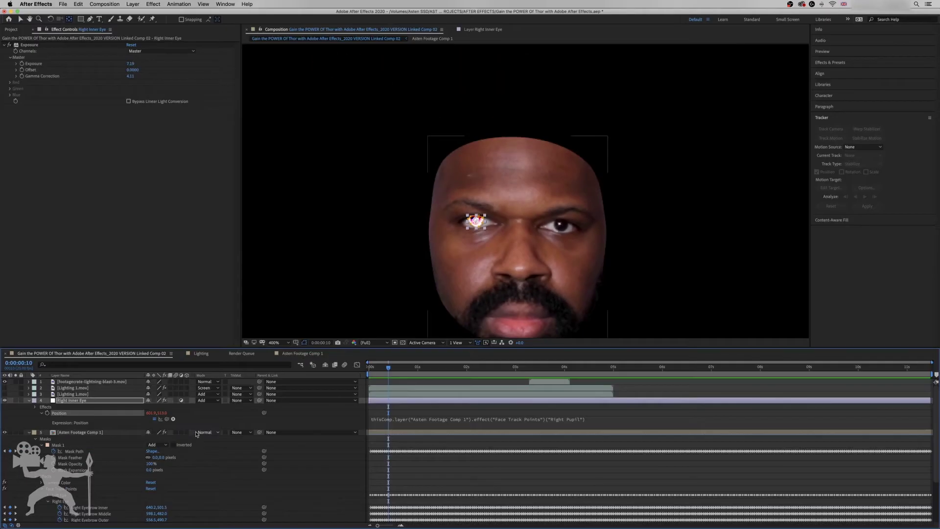
- Give the eye layer's Mask 1 a feather of 12 and increase its Mask Expansion
key(u)
key(u)
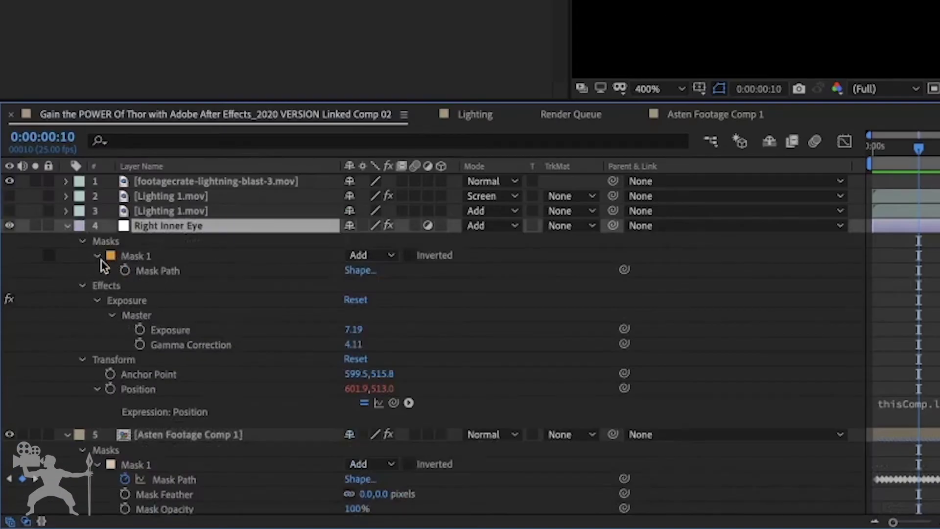
click(97, 256)
click(97, 255)
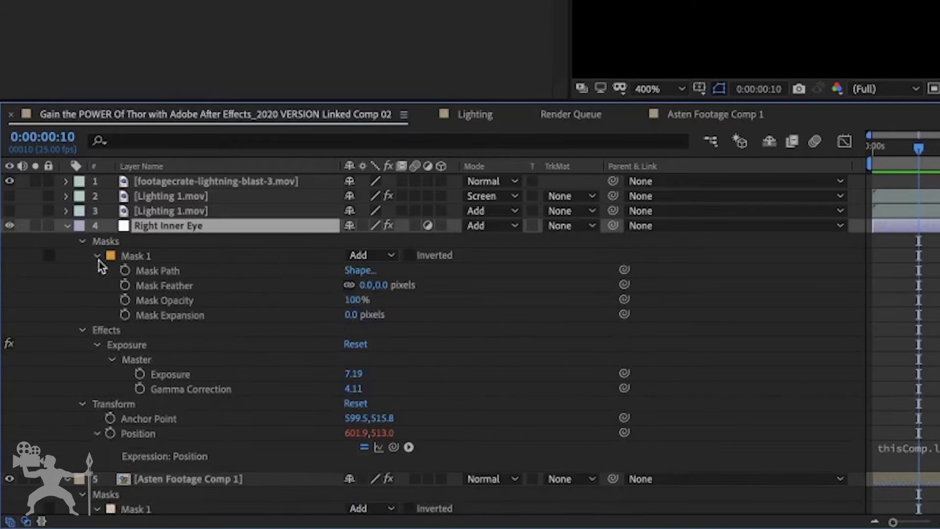
click(369, 286)
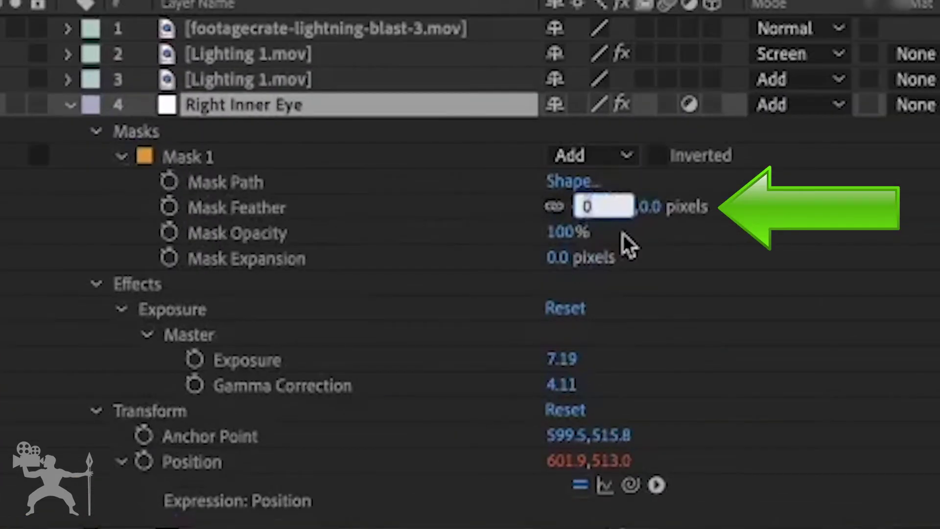
text(12.0,12.0)
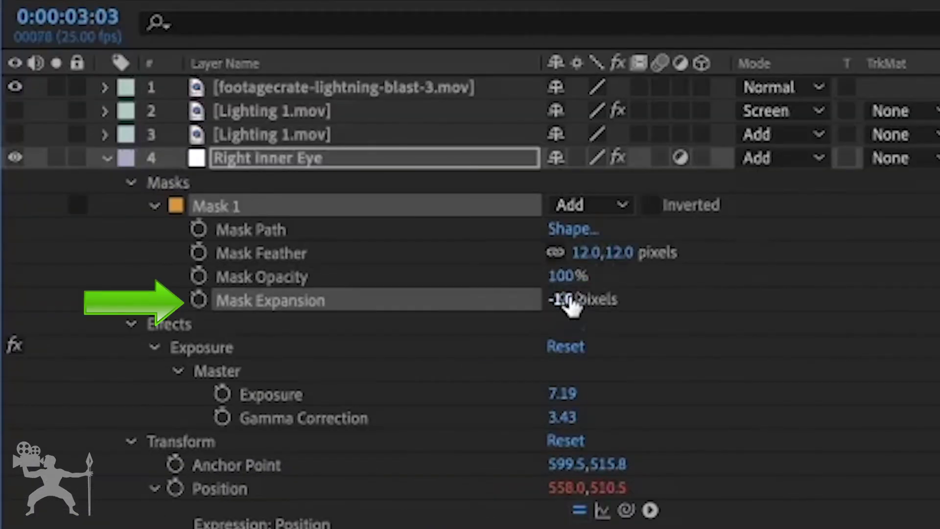
drag(576, 297, 630, 283)
drag(562, 300, 592, 299)
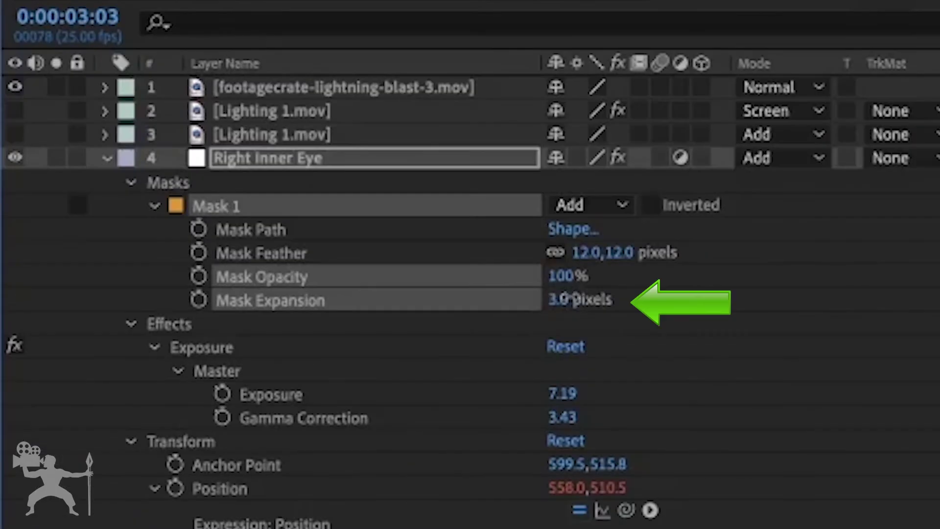
click(598, 293)
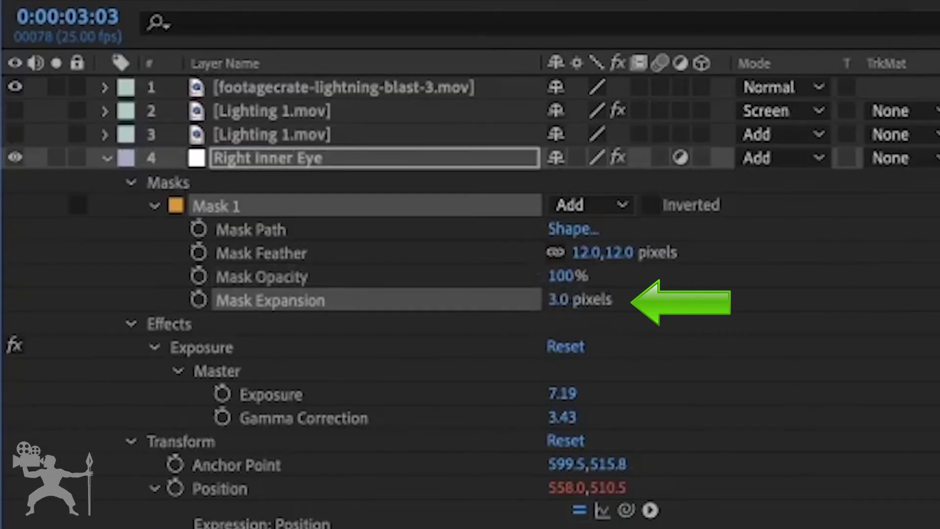
- Move the playhead from the start to frame 7 and preview the face
click(370, 371)
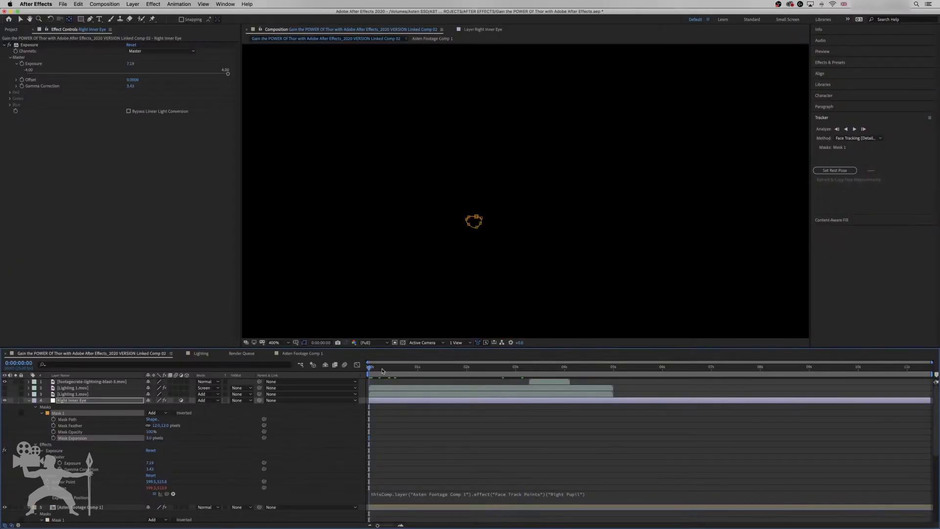
click(383, 371)
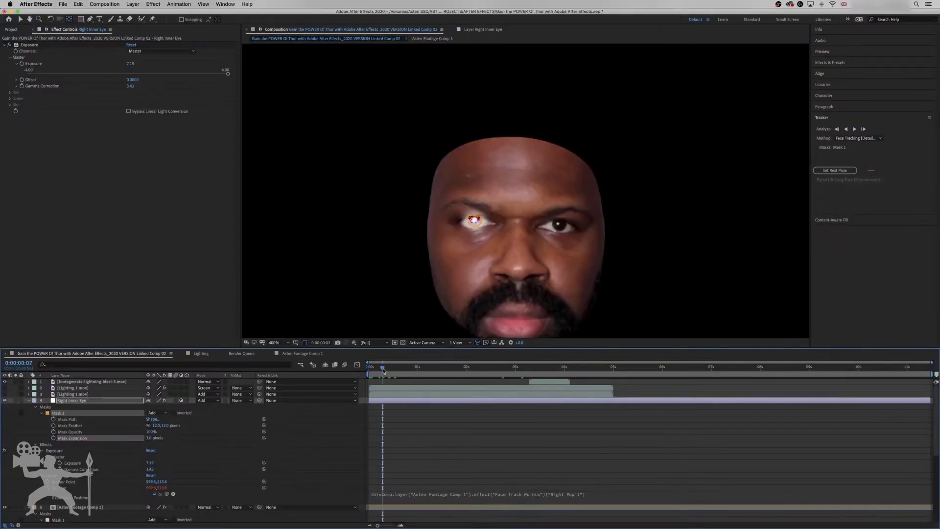
key(space)
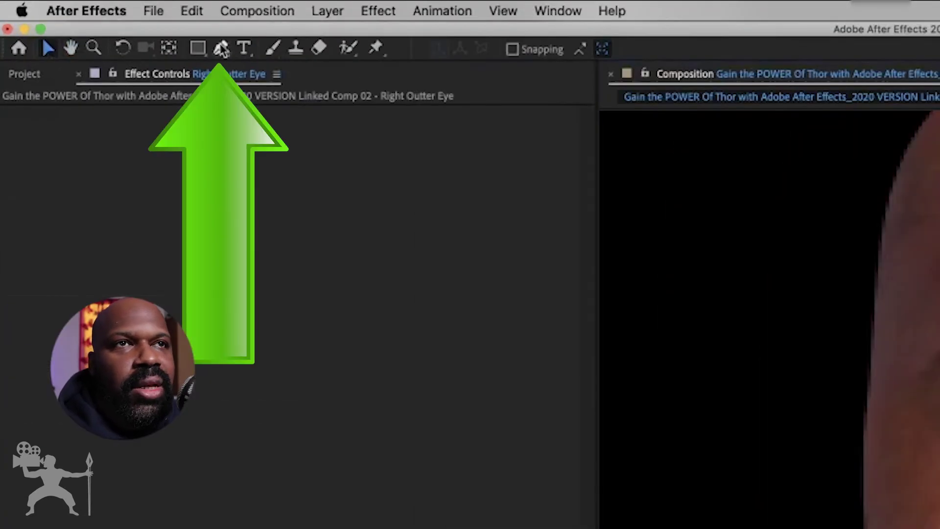
- Draw a closed RotoBezier mask around the right eye's upper lid, outer corner and lower lid
click(219, 48)
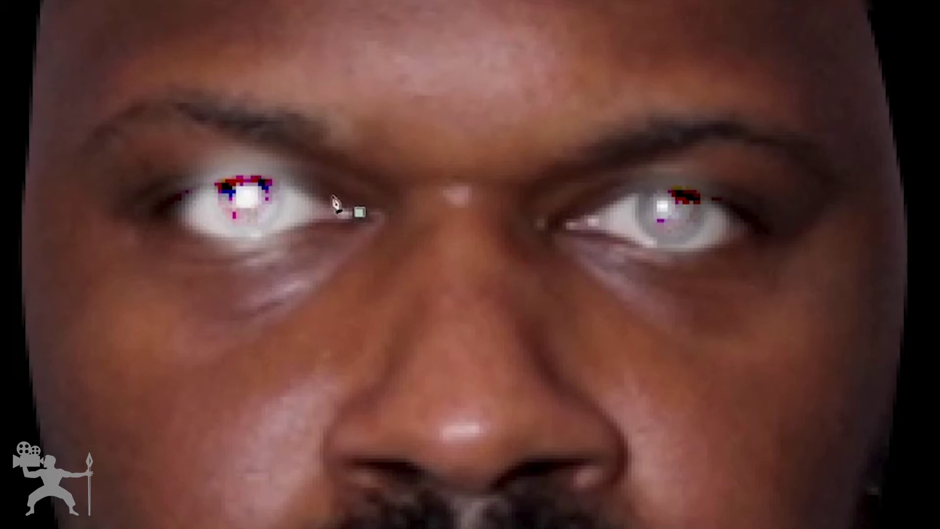
click(260, 175)
click(182, 191)
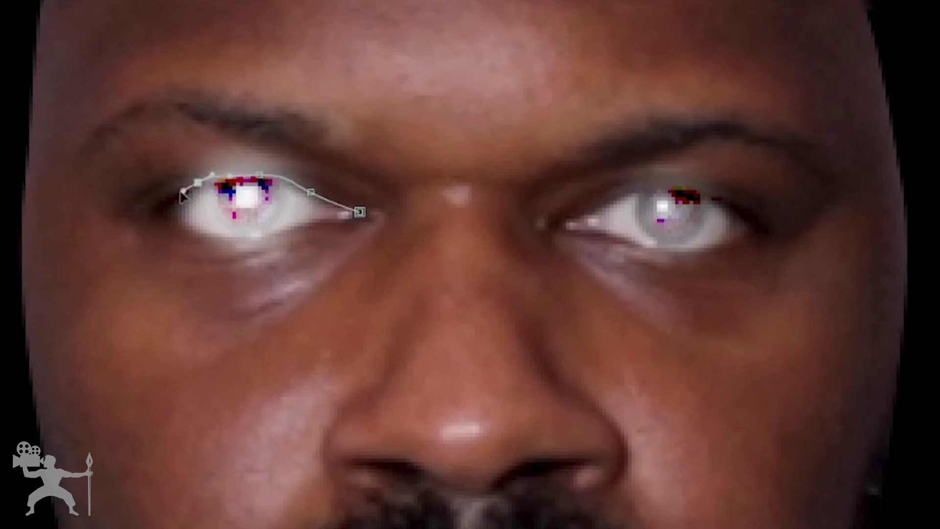
click(145, 209)
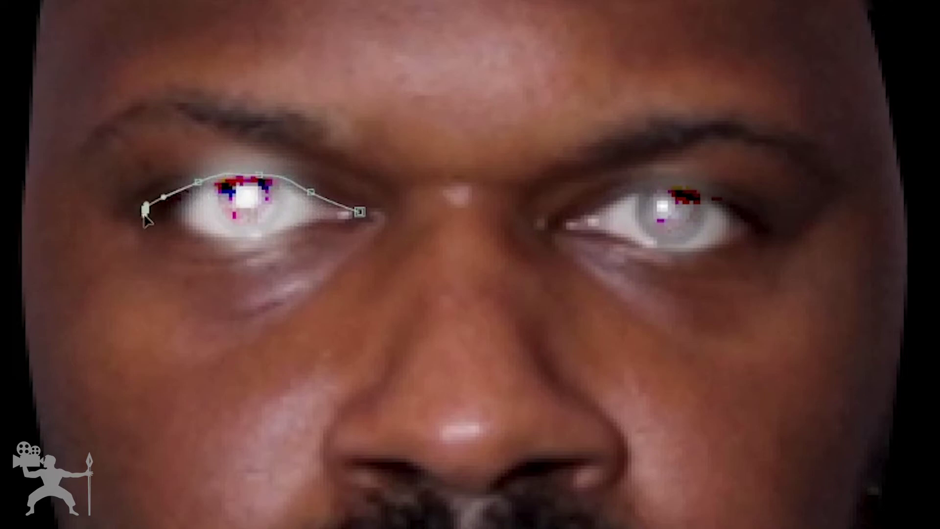
drag(145, 211, 185, 237)
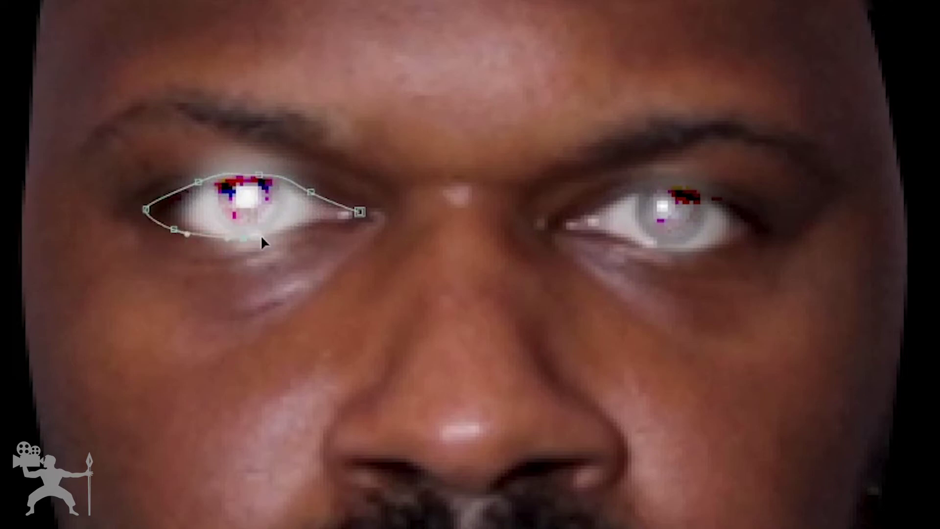
drag(261, 234, 319, 221)
click(351, 221)
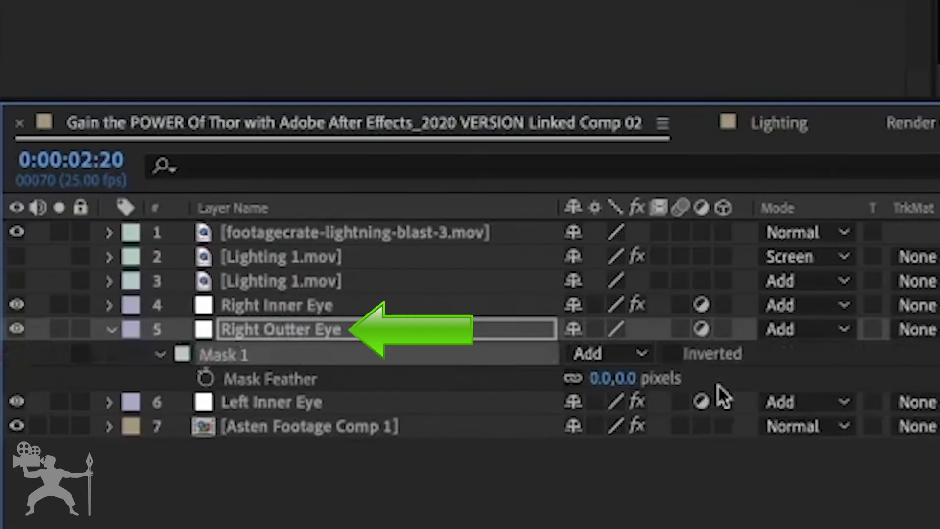
- Set the Right Outter Eye mask feather to 15 pixels
click(595, 387)
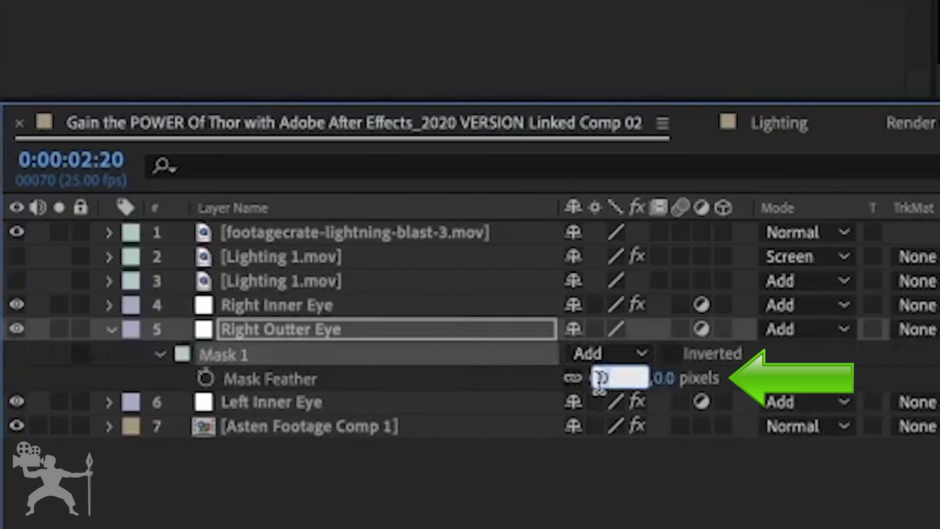
key(Return)
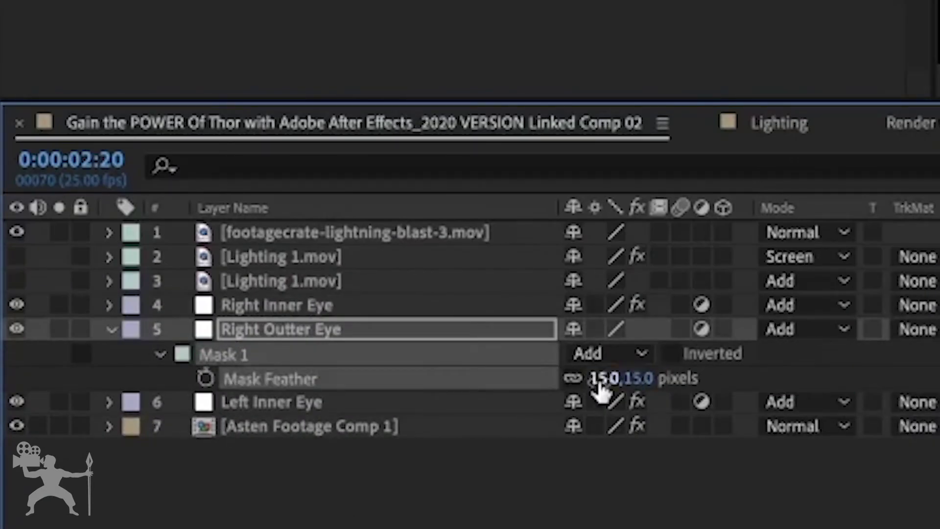
key(super+c)
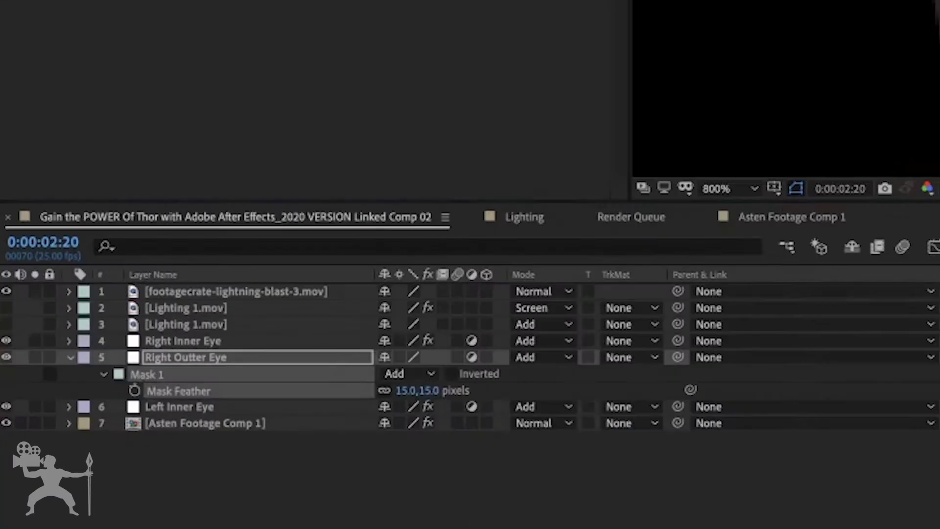
- Copy the Exposure effect from the Right Inner Eye layer
click(277, 305)
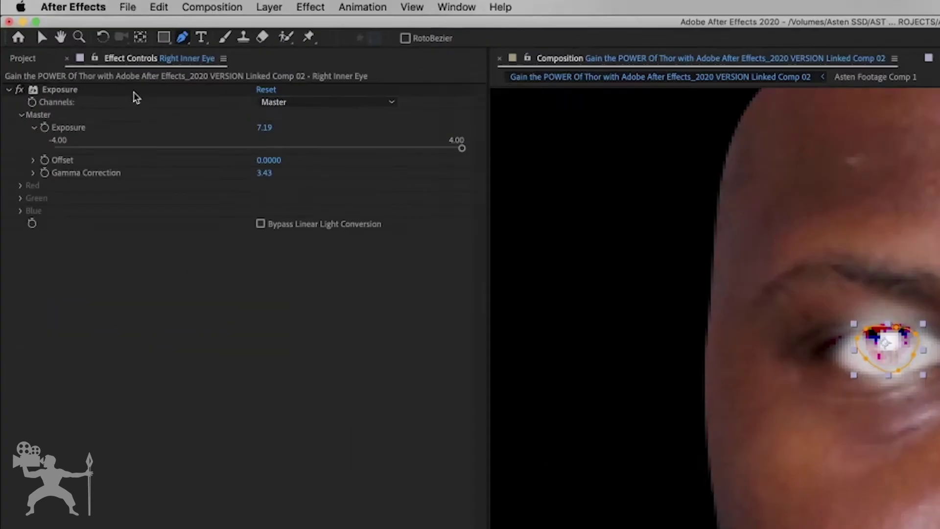
click(134, 91)
key(super+c)
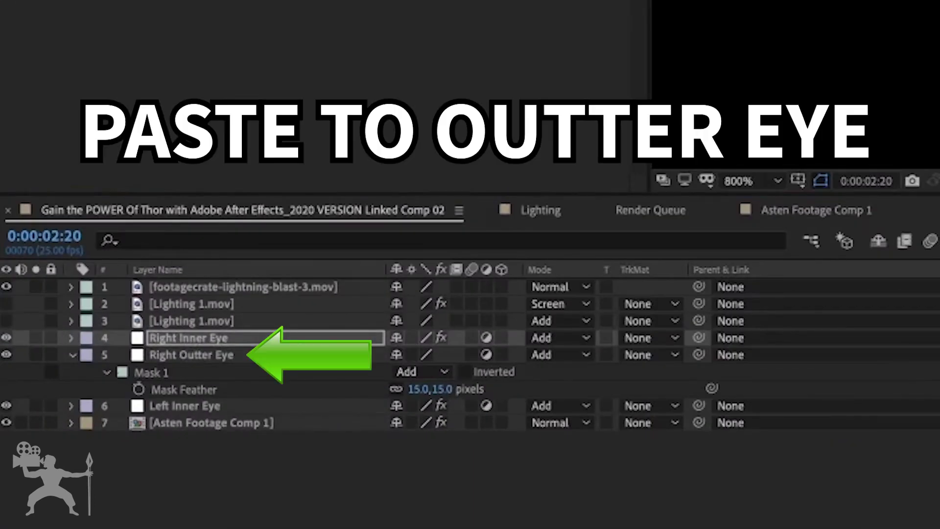
- Paste the Exposure effect onto Right Outter Eye and add a Photo Filter effect
key(super+v)
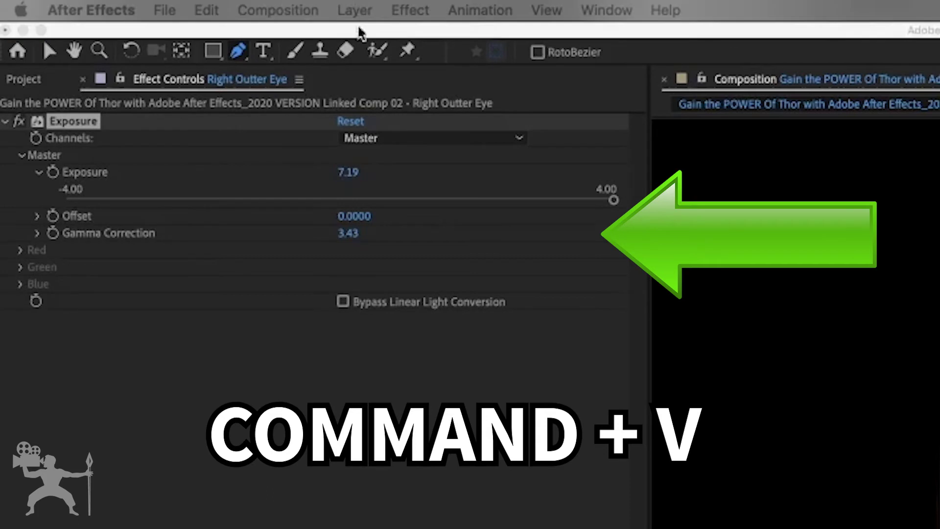
click(397, 10)
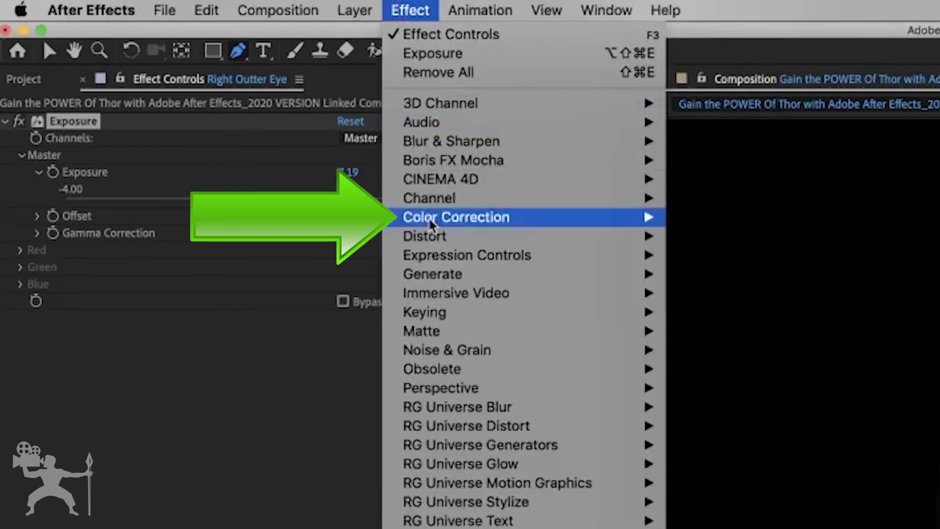
mouse_move(414, 217)
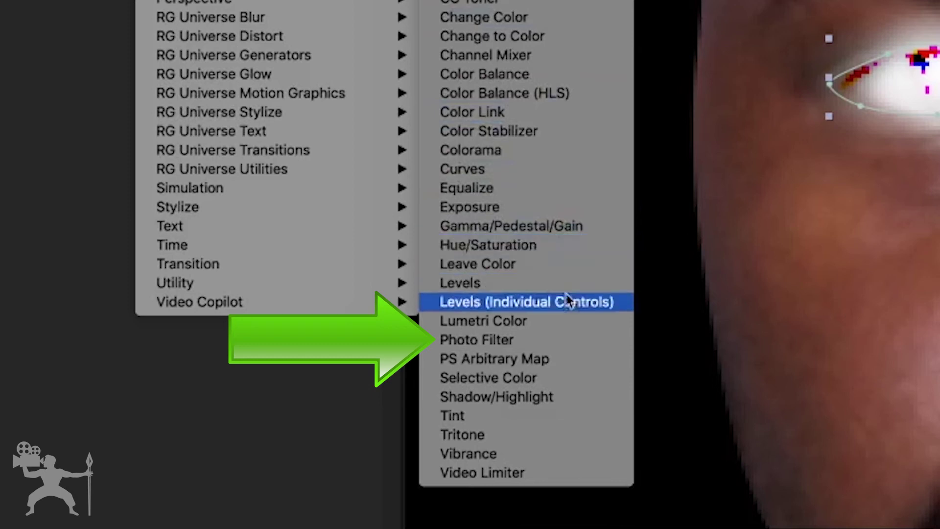
click(570, 333)
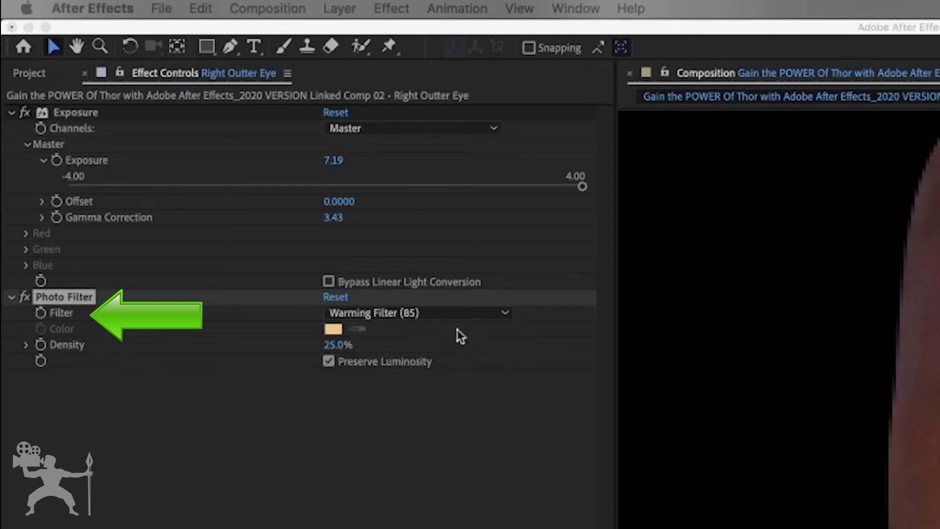
- Set Photo Filter to Cooling Filter (LBB), 100% density, with Preserve Luminosity off
click(505, 315)
click(505, 315)
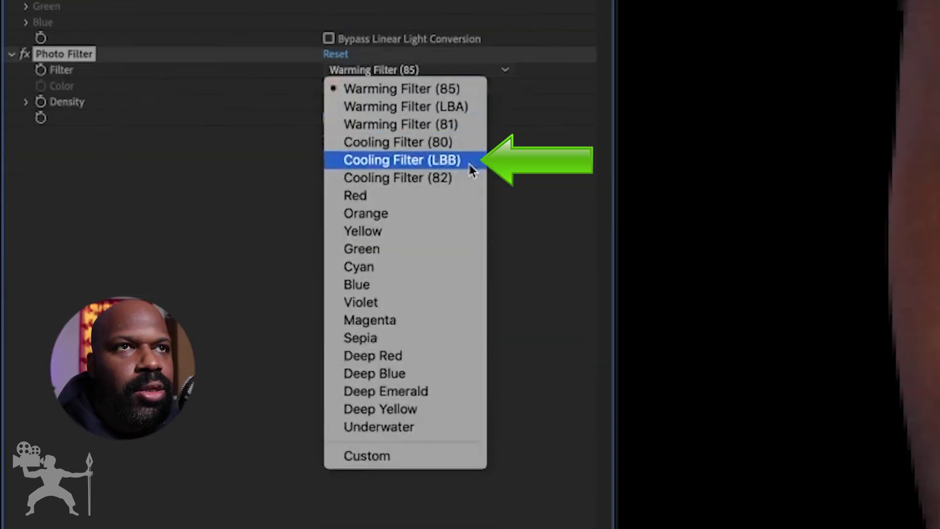
click(470, 164)
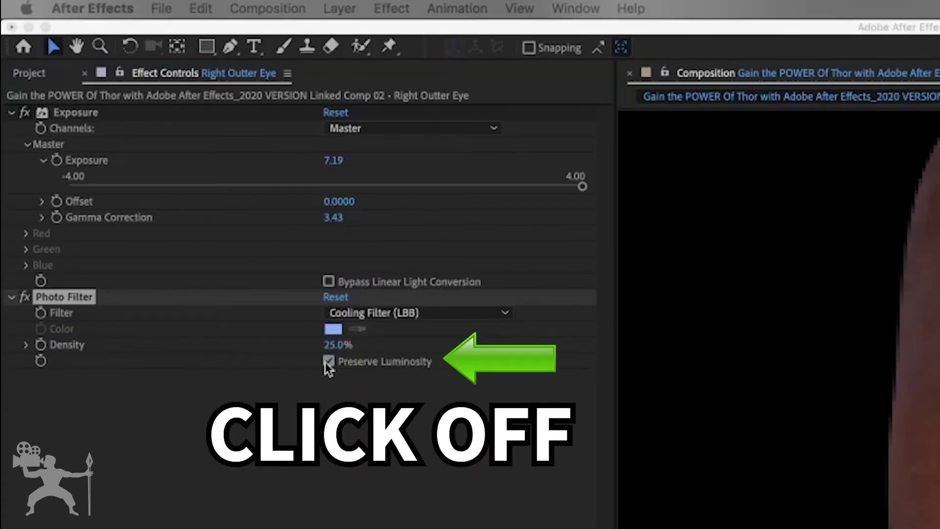
click(331, 363)
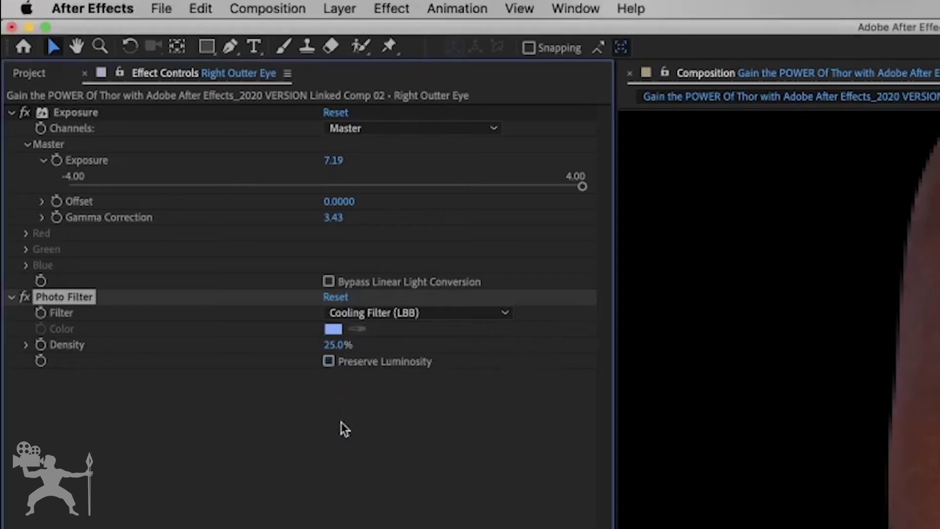
click(327, 343)
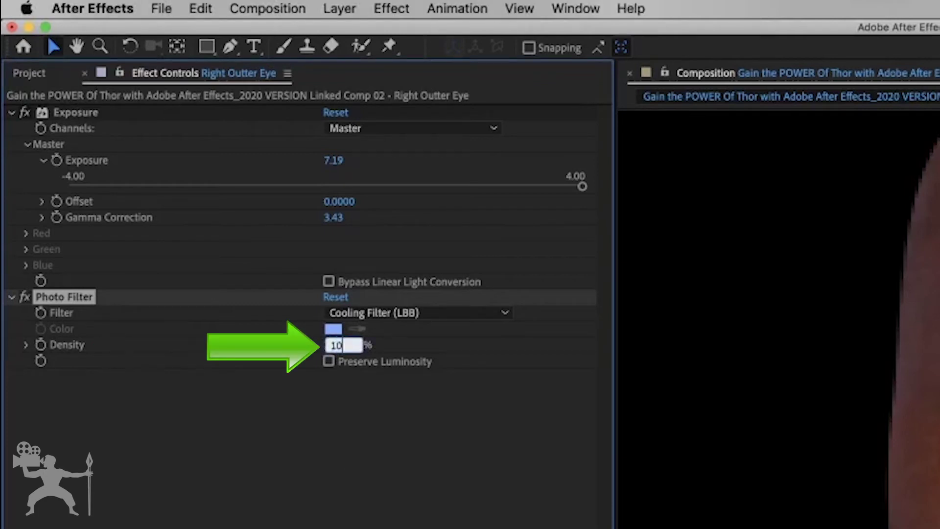
key(Return)
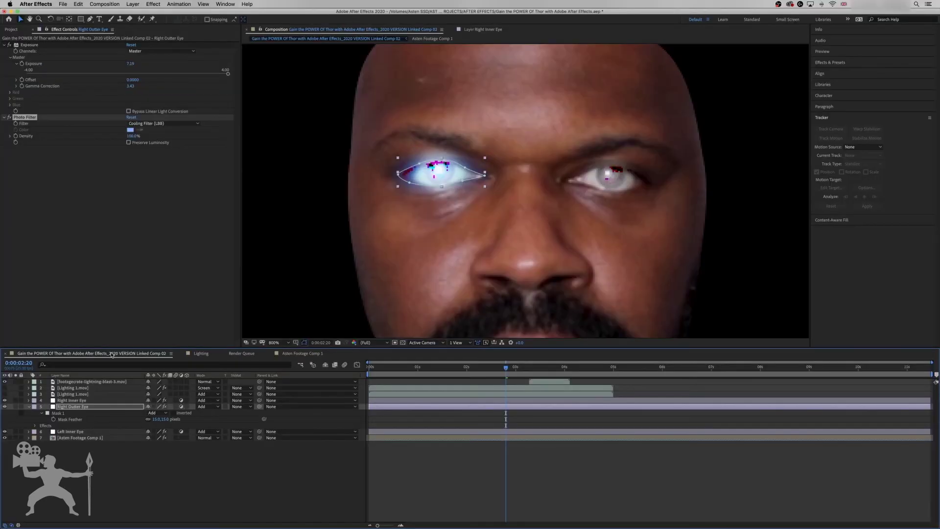
- Add a Tint effect to Right Outter Eye with Amount to Tint set to 50
click(154, 4)
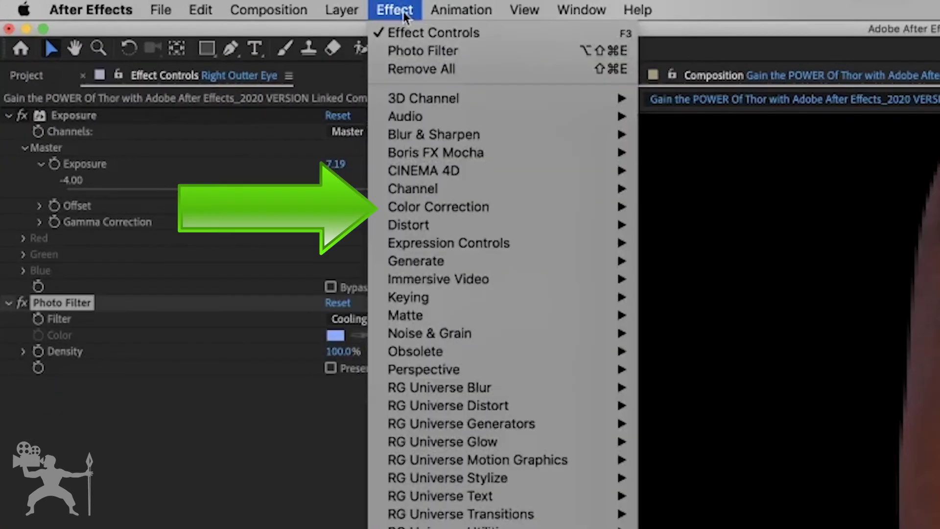
mouse_move(441, 209)
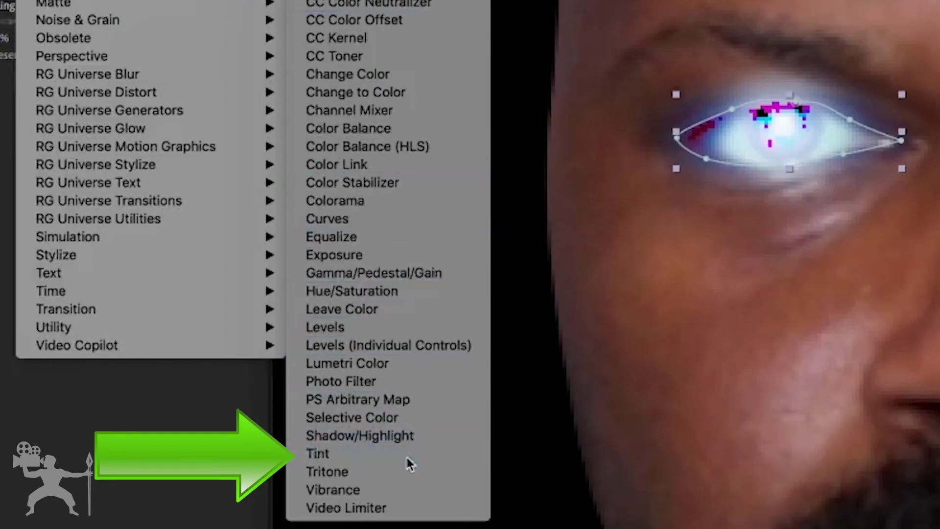
click(407, 458)
click(130, 165)
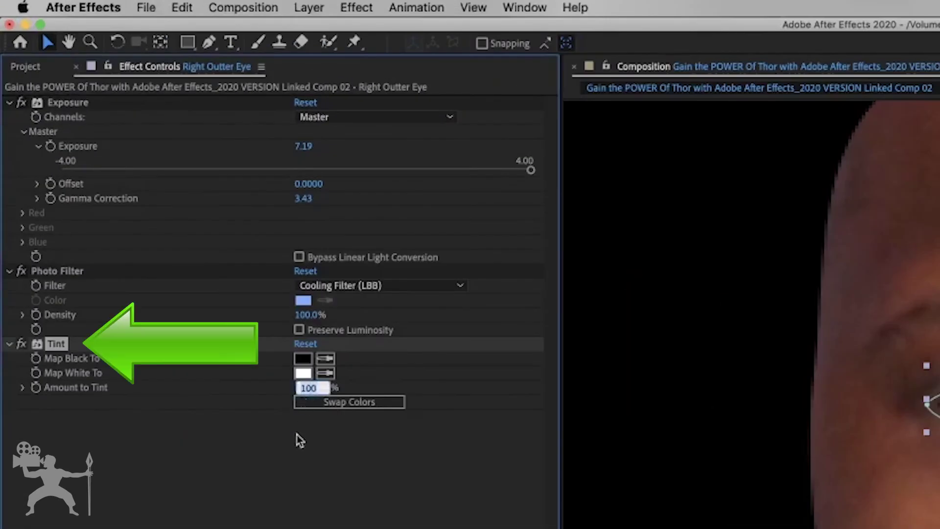
text(50)
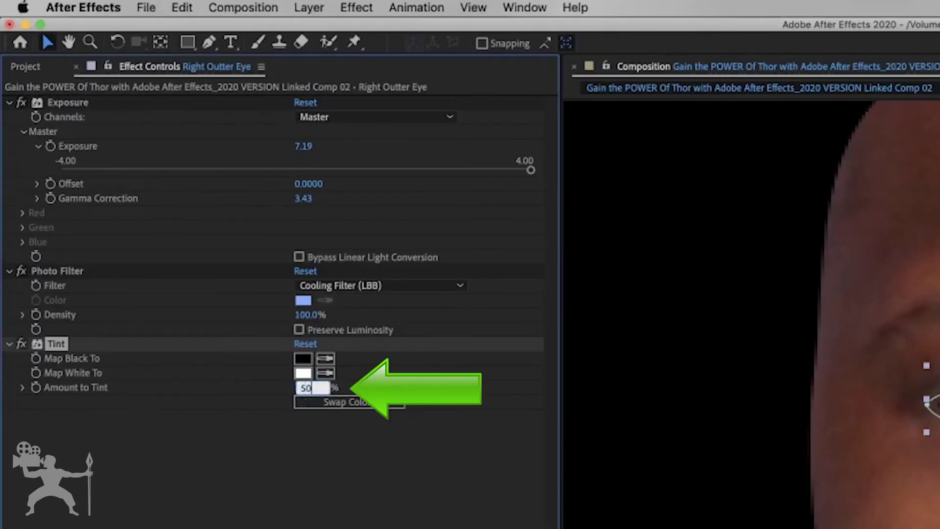
key(Return)
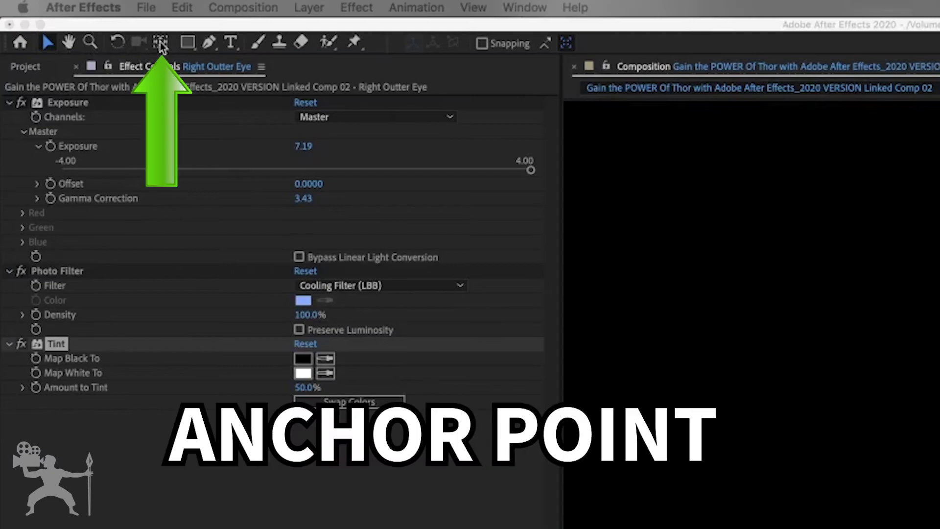
- With the Pan Behind tool, drag the Right Outter Eye anchor point onto the eye's corner
click(162, 43)
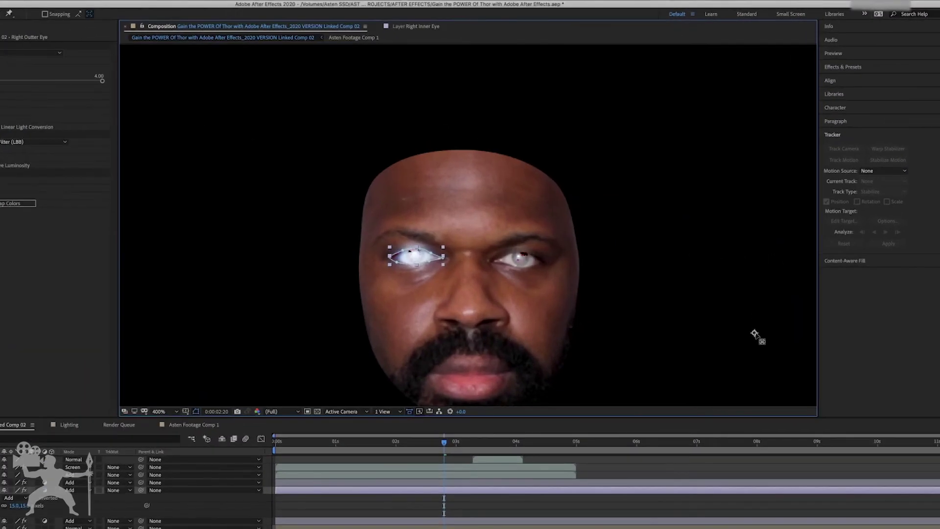
drag(676, 334, 559, 319)
drag(479, 278, 443, 262)
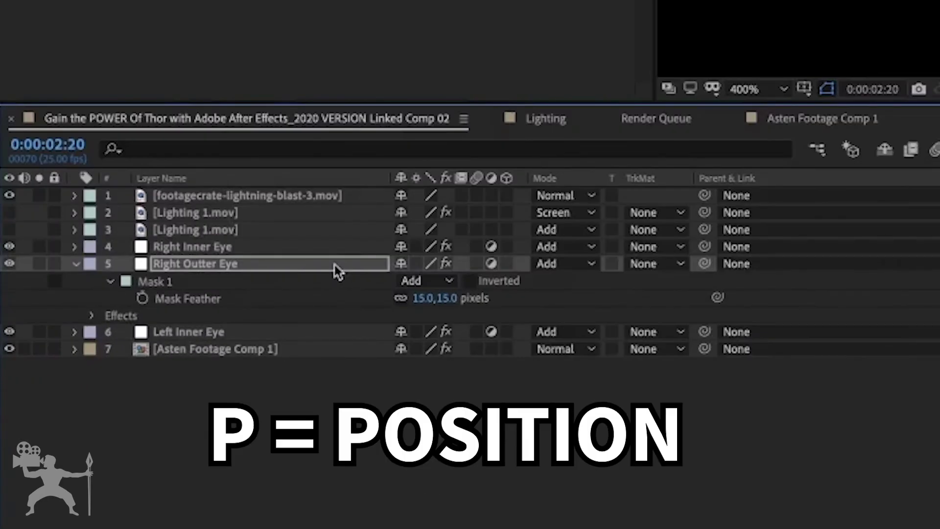
- Add a Position expression on Right Outter Eye pick-whipped to Face Track Points > Right Eye Inner
key(p)
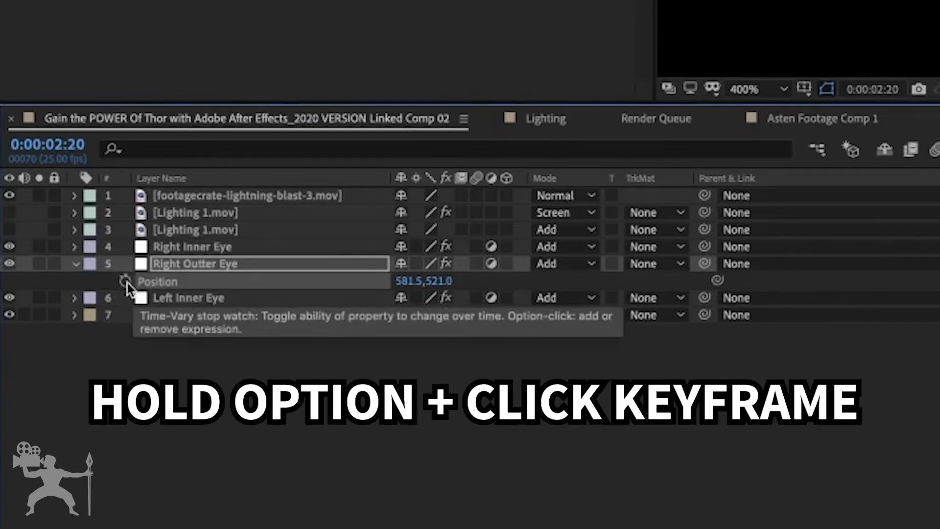
alt+click(126, 282)
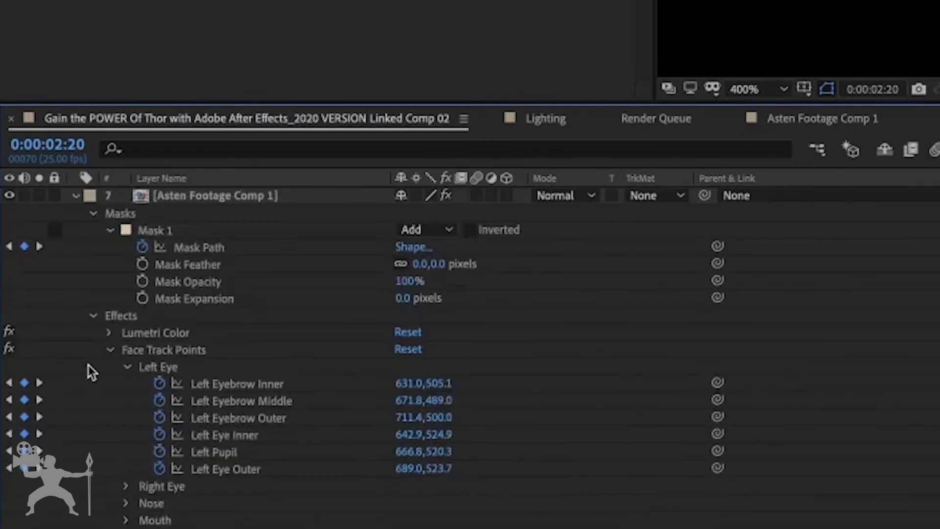
scroll(306, 327, up, 3)
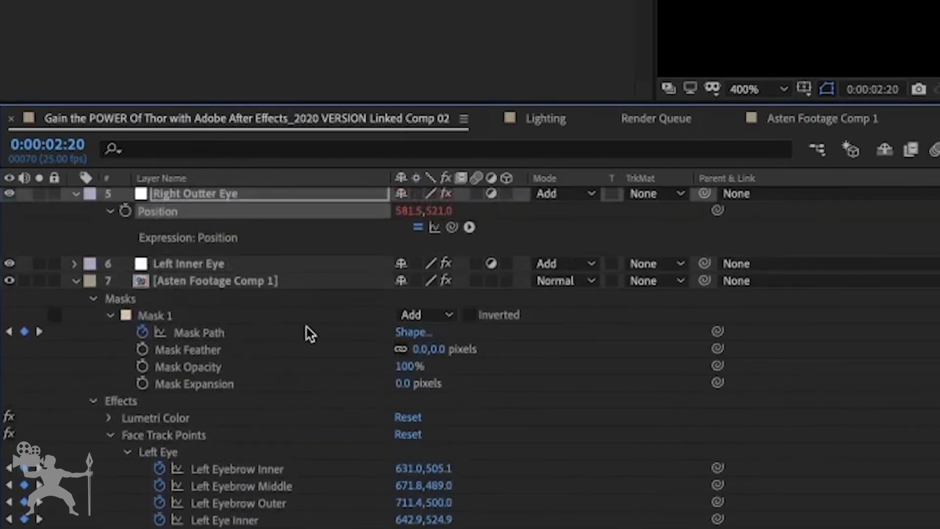
click(126, 452)
click(125, 469)
scroll(279, 456, down, 3)
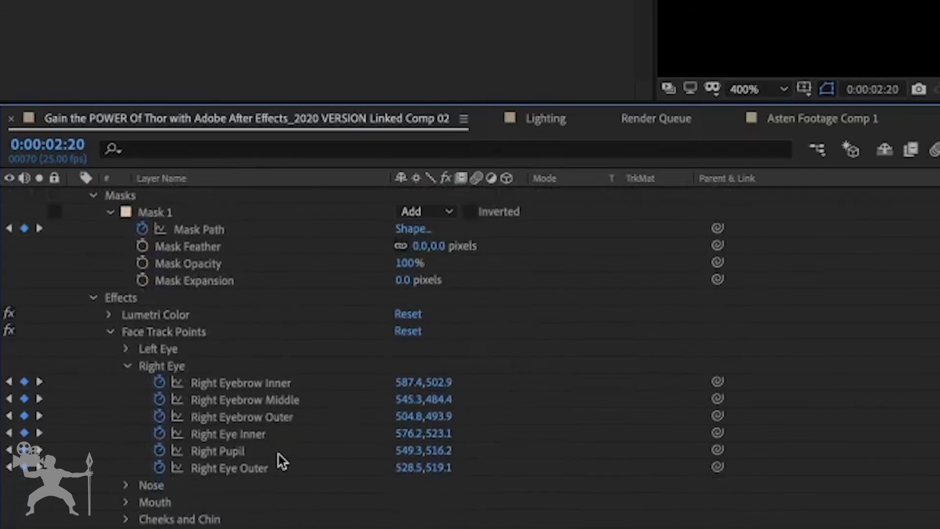
scroll(452, 254, up, 4)
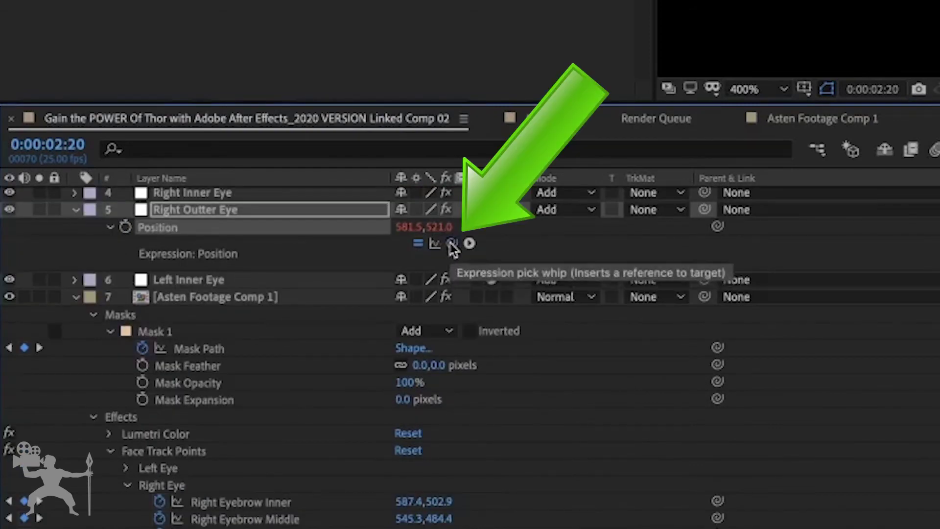
drag(450, 247, 340, 503)
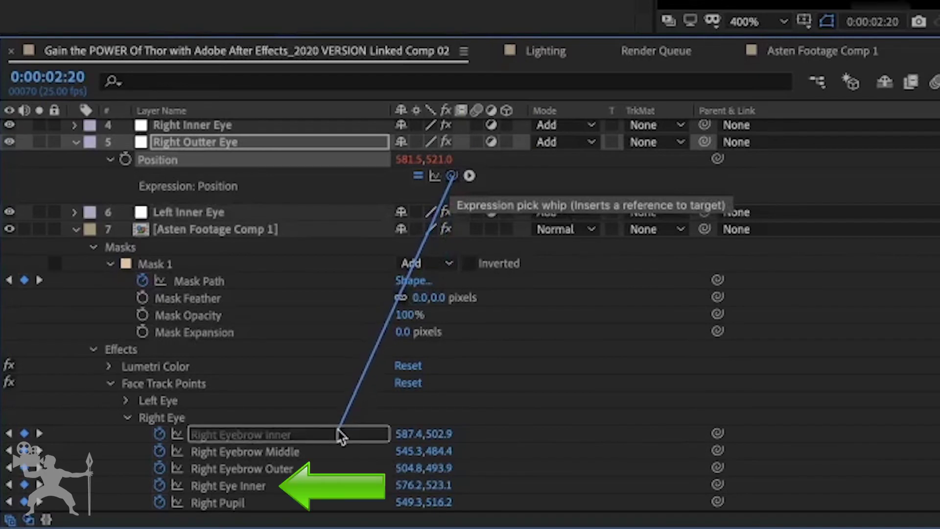
drag(340, 436, 322, 487)
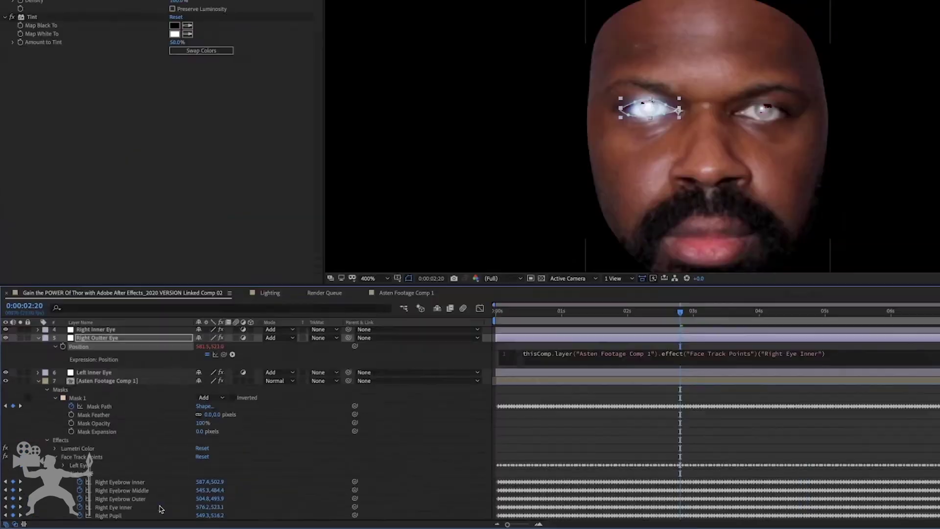
click(678, 369)
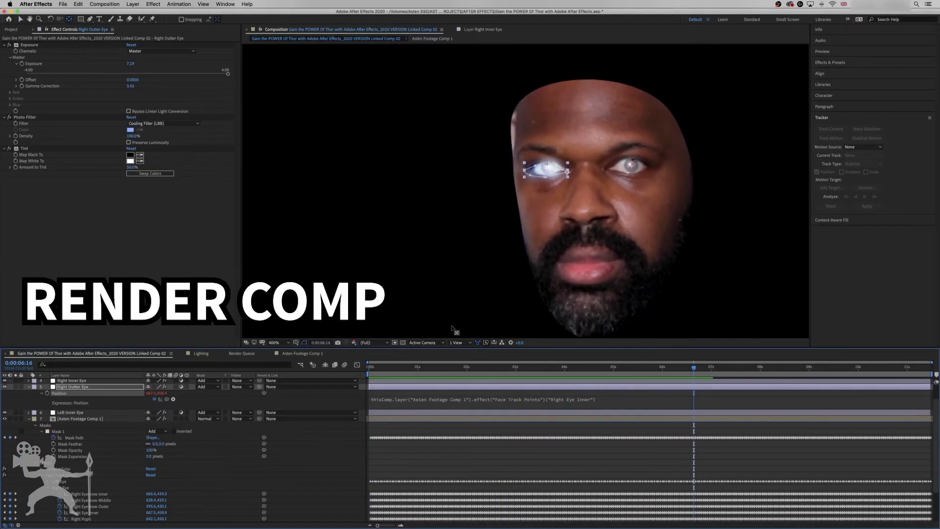
- Play and stop a comp preview, then choose the Cooling Filter (LBB) photo filter
key(comma)
key(space)
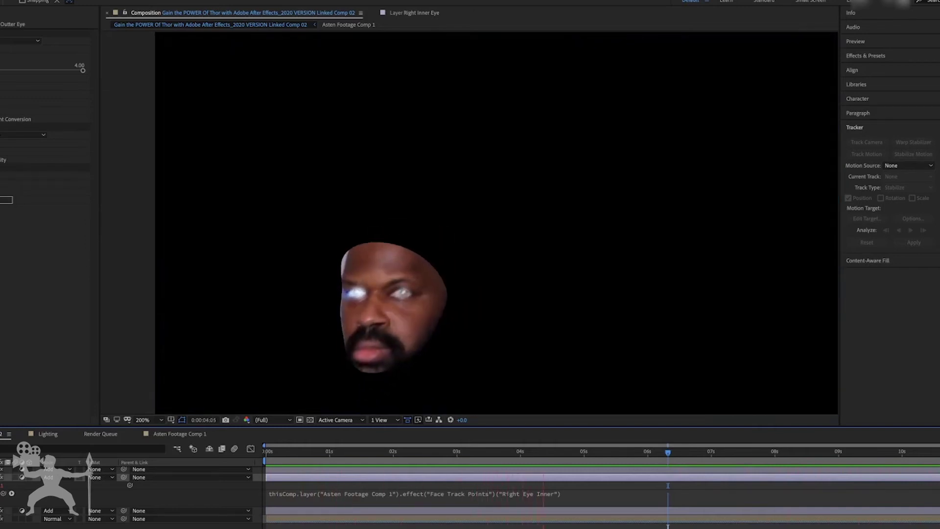
key(space)
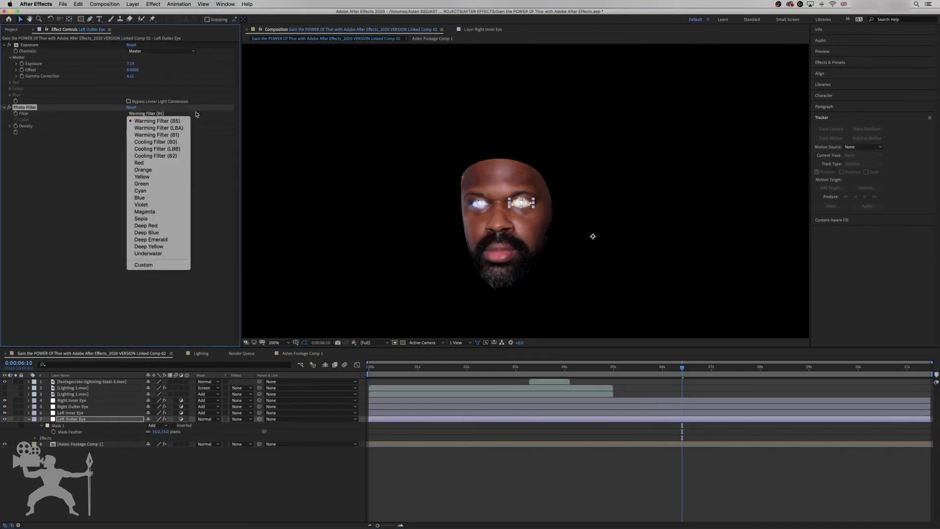
click(147, 153)
- Set the Left Outter Eye Tint amount to 50% and briefly preview the comp
text(50)
key(Return)
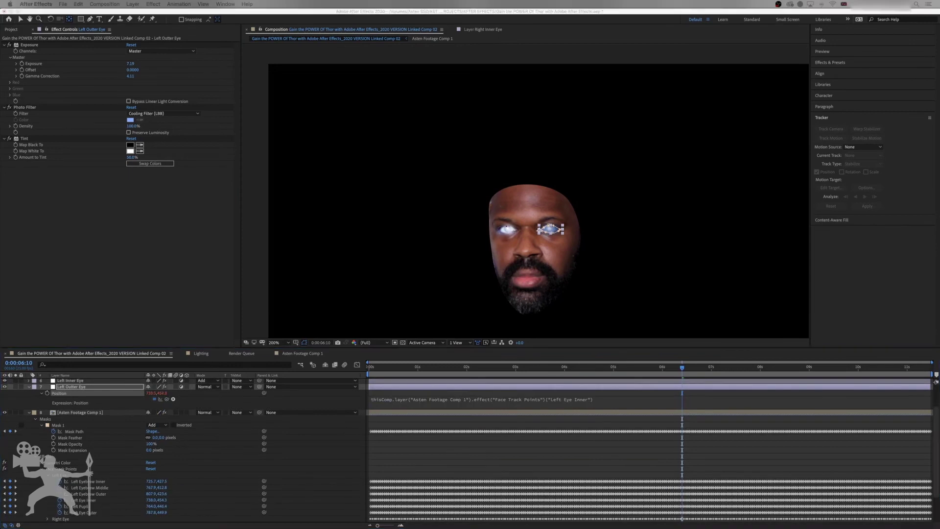
click(55, 387)
key(space)
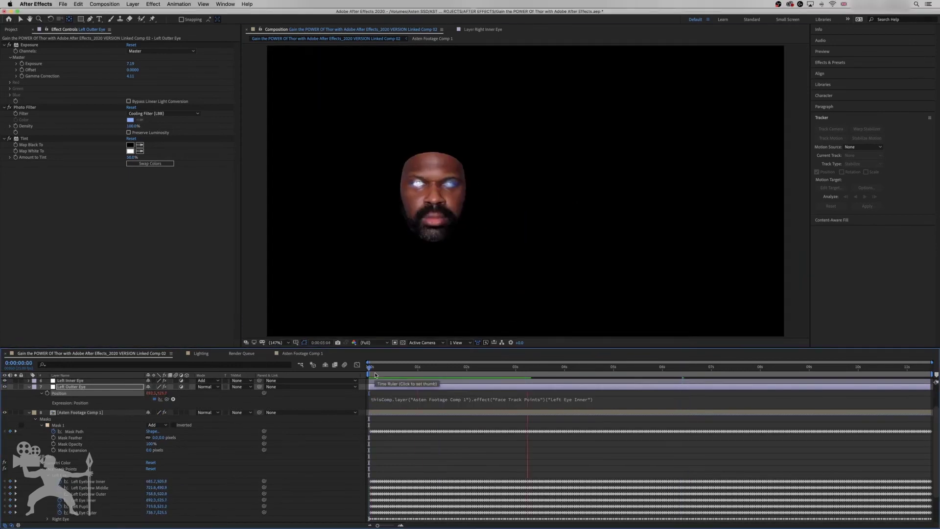
key(period)
- Collapse the layer properties, select the Photo Filter, and replay the comp from the start
key(super+grave)
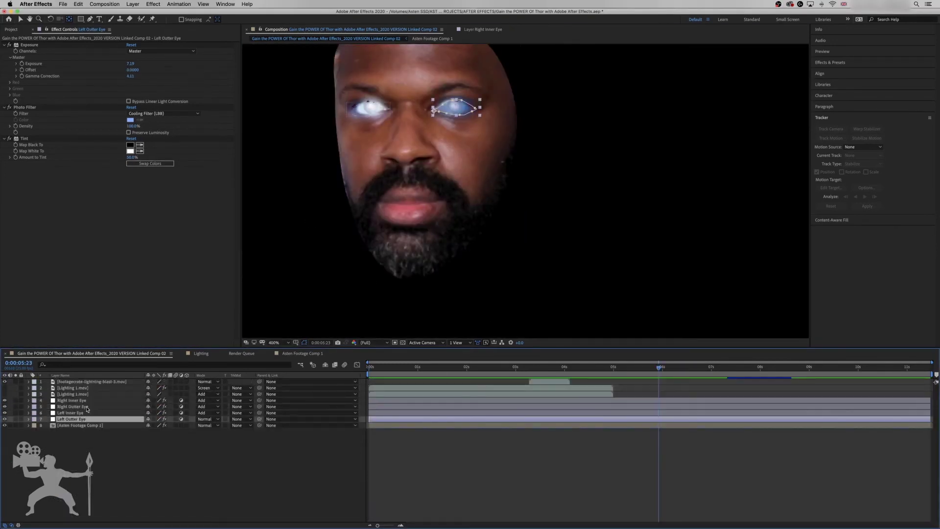
click(25, 107)
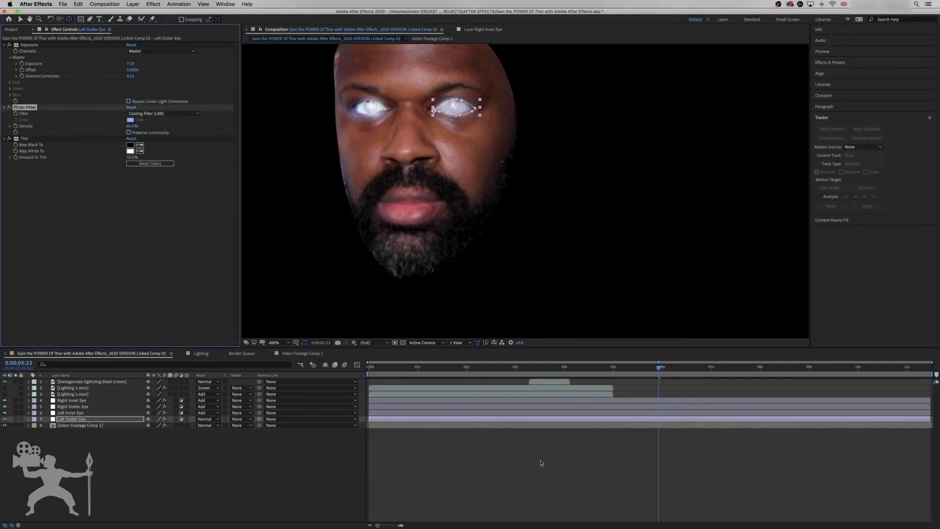
key(Home)
key(space)
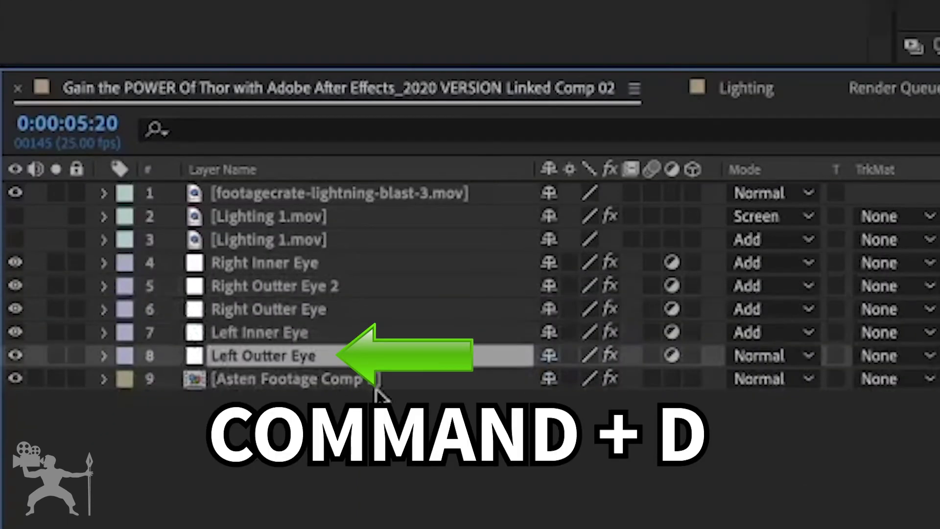
- Duplicate Left Outter Eye and set the copy's Mask 1 feather to 40 pixels
key(super+d)
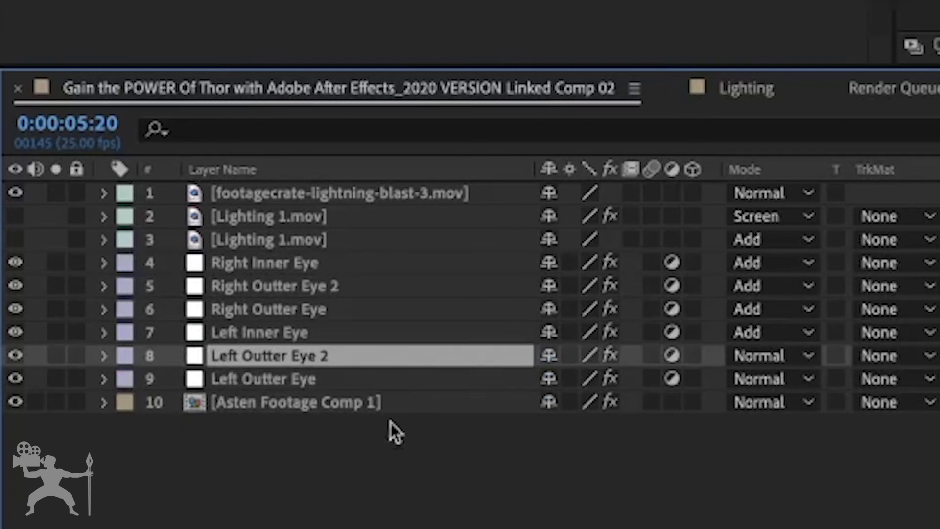
click(103, 356)
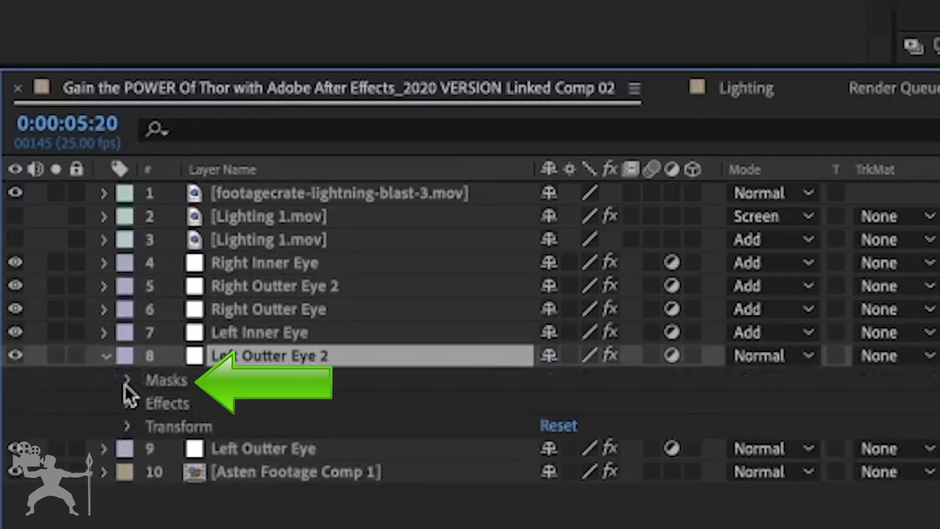
click(126, 380)
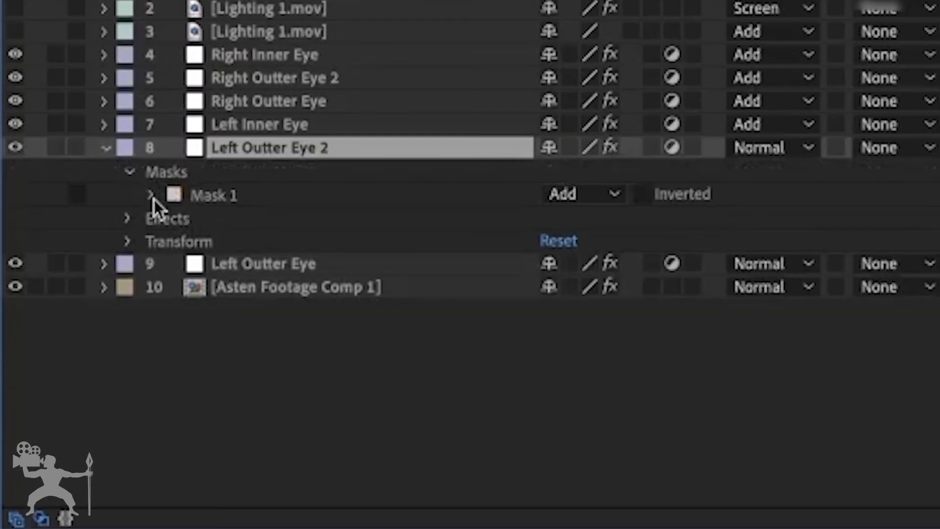
click(153, 197)
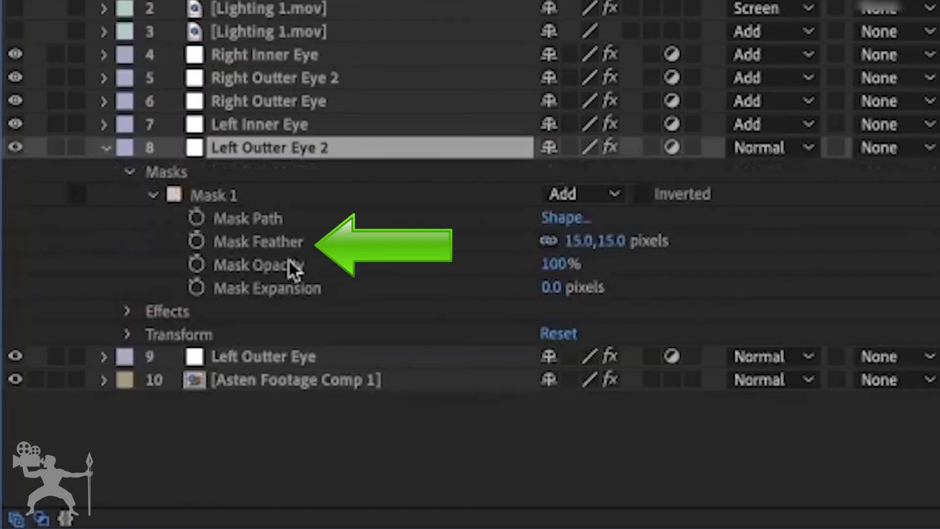
click(615, 242)
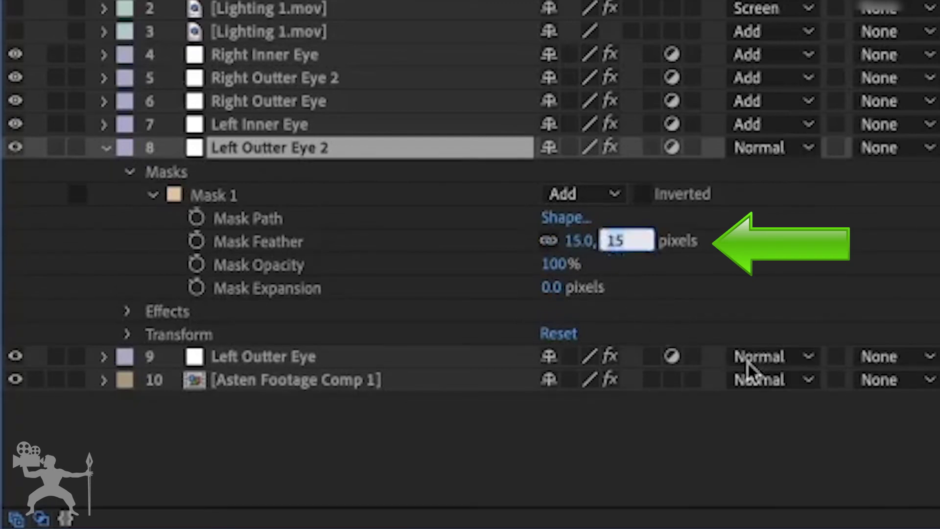
text(40)
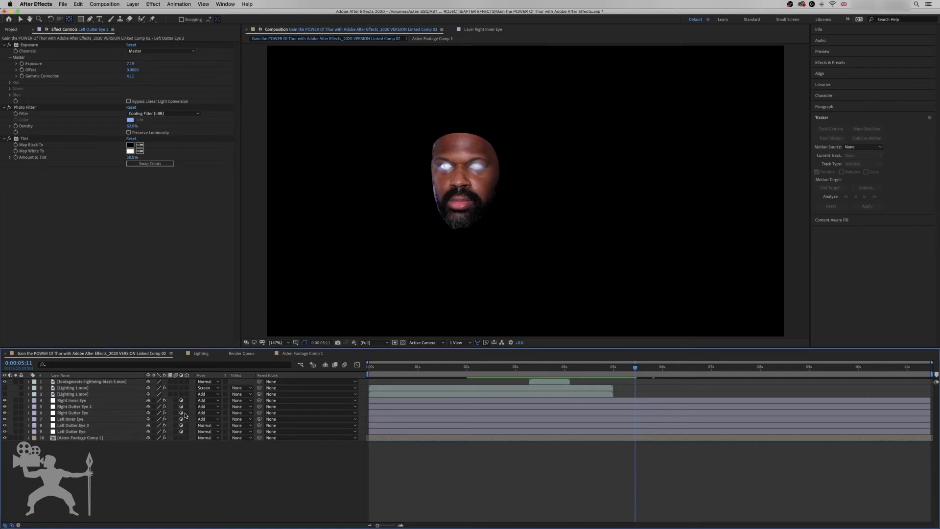
- Create a new light blue solid layer with colour 66AEFF
click(133, 4)
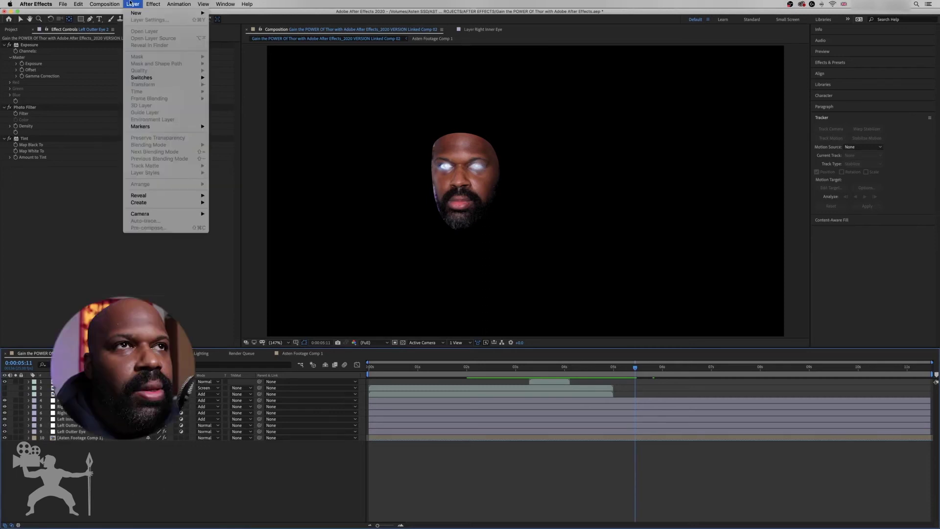
mouse_move(207, 15)
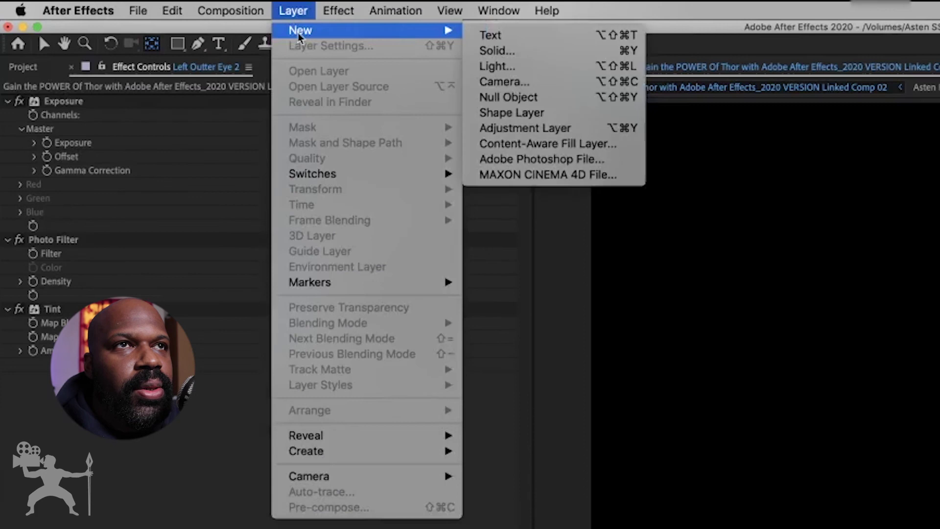
click(505, 52)
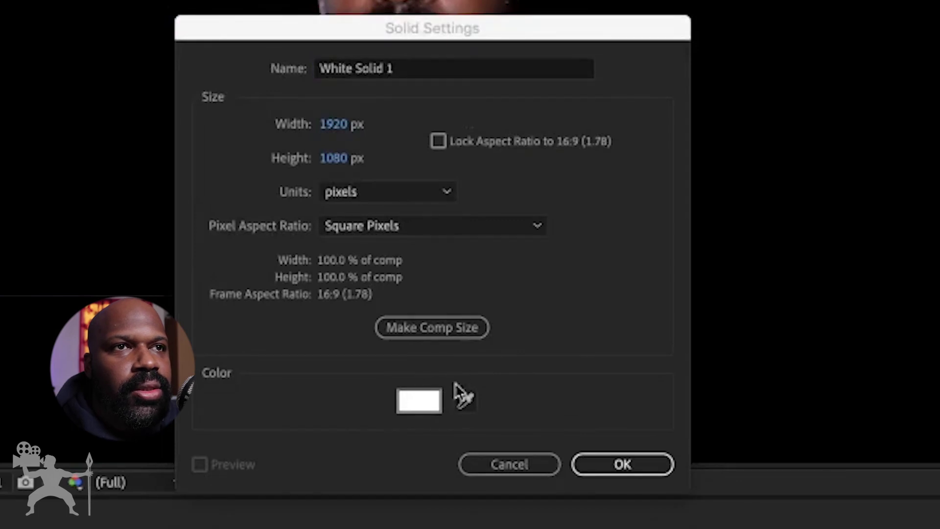
click(426, 410)
click(419, 403)
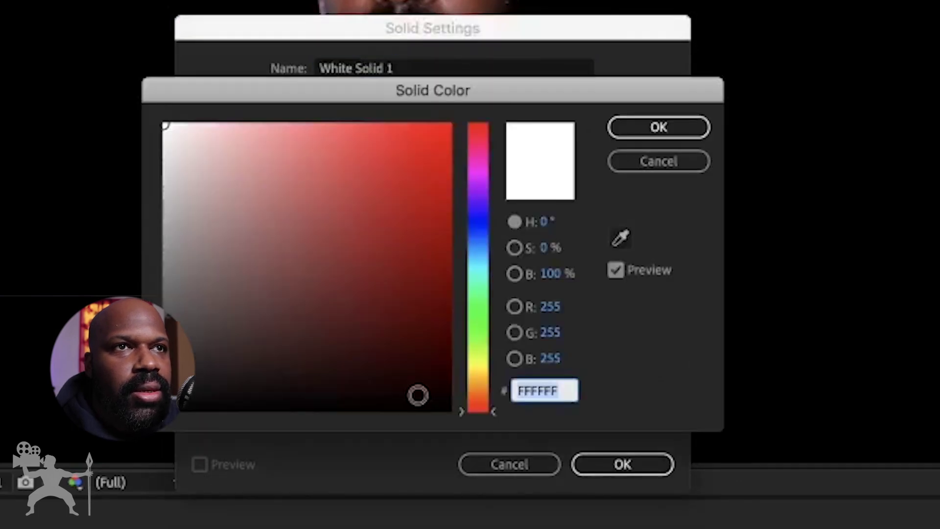
drag(463, 245, 484, 239)
click(543, 391)
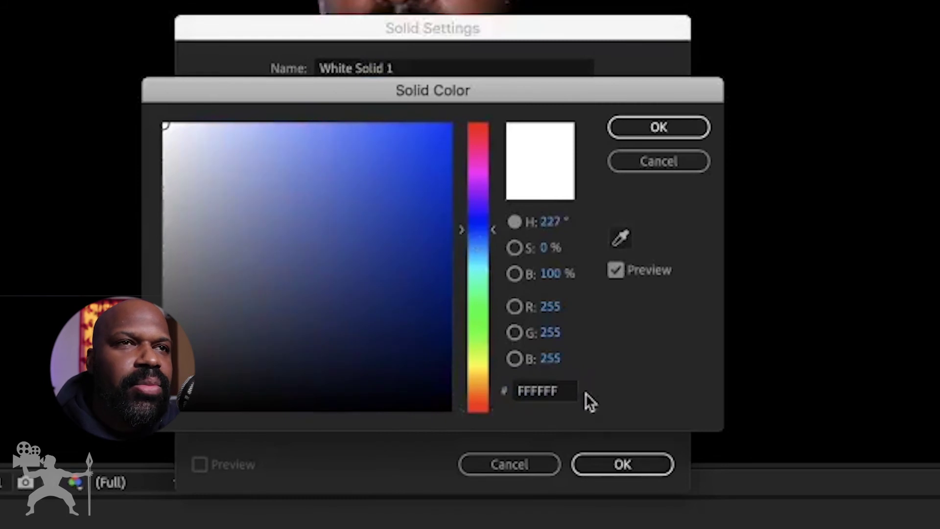
text(66AEFF)
click(659, 128)
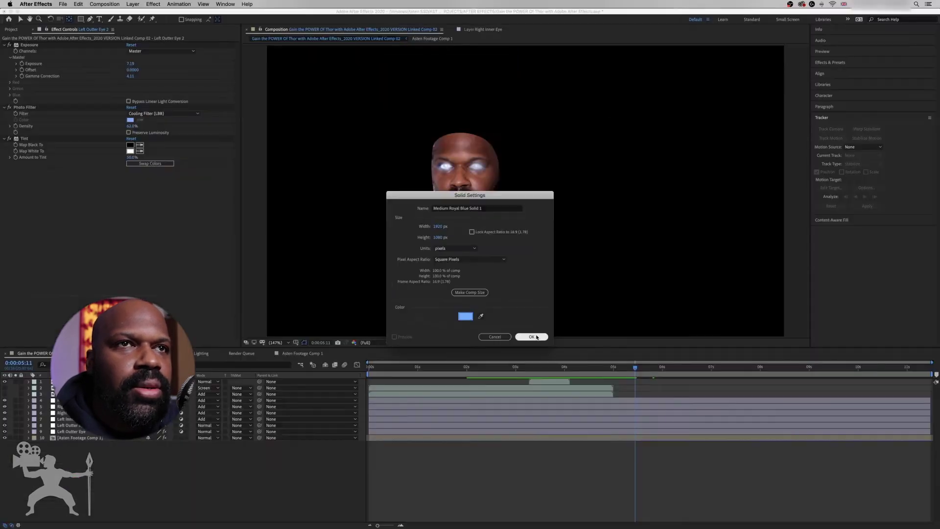
click(623, 464)
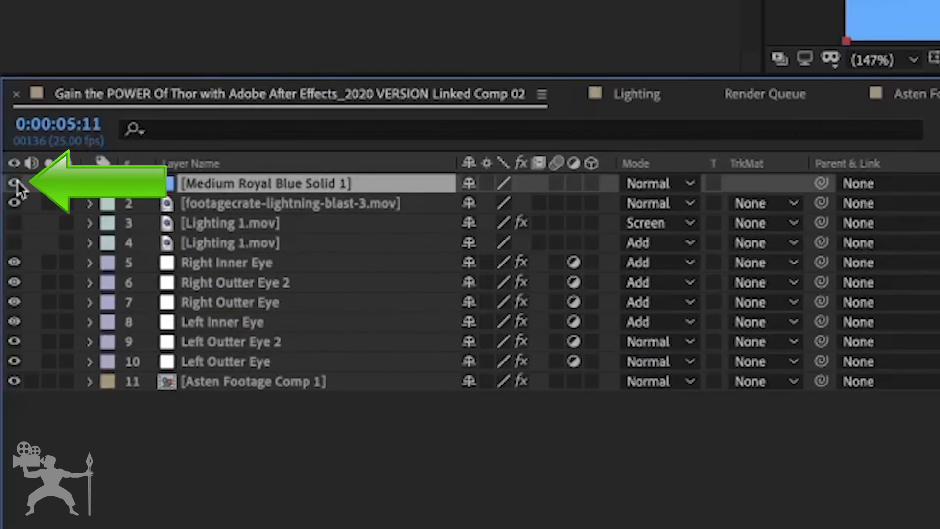
- Hide the blue solid and move it just above Asten Footage Comp 1
click(4, 382)
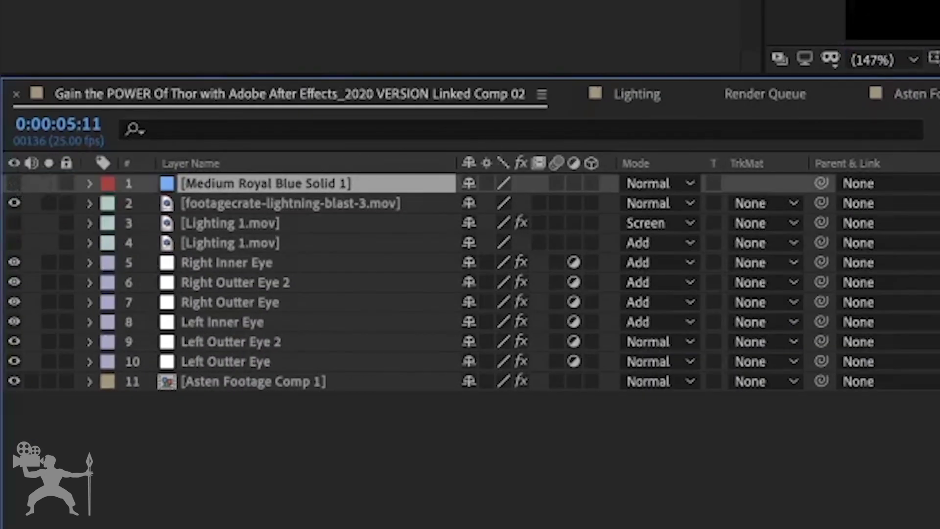
drag(169, 182, 205, 372)
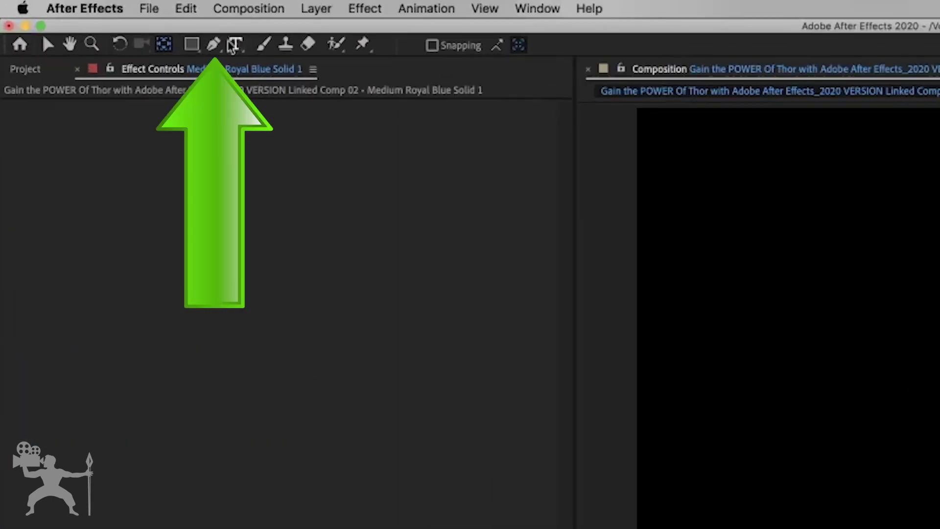
click(213, 45)
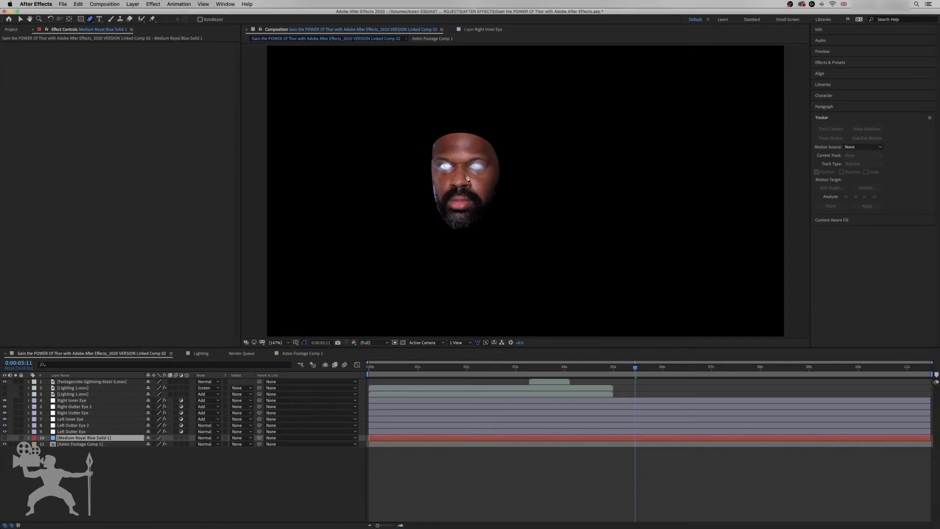
- Mask the blue solid around the left eye, unhide it, and set its blend mode to Screen
scroll(466, 174, up, 5)
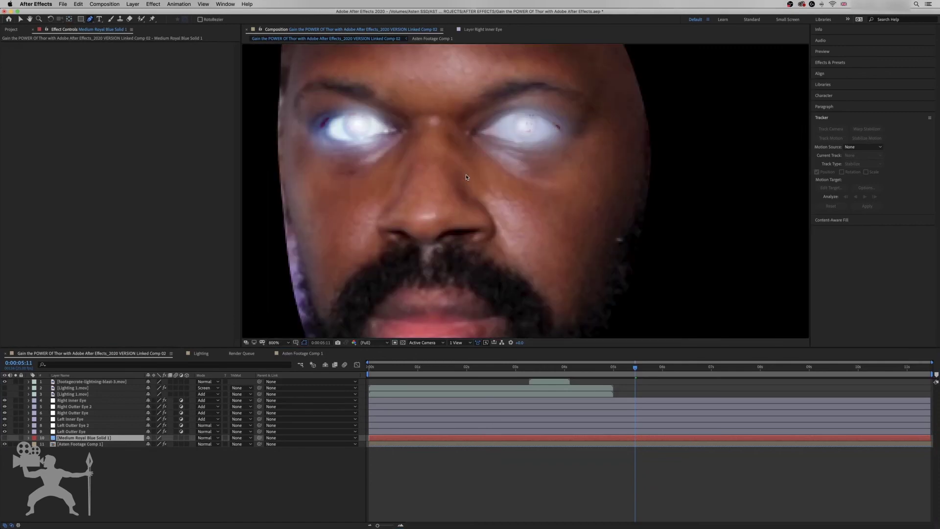
click(315, 127)
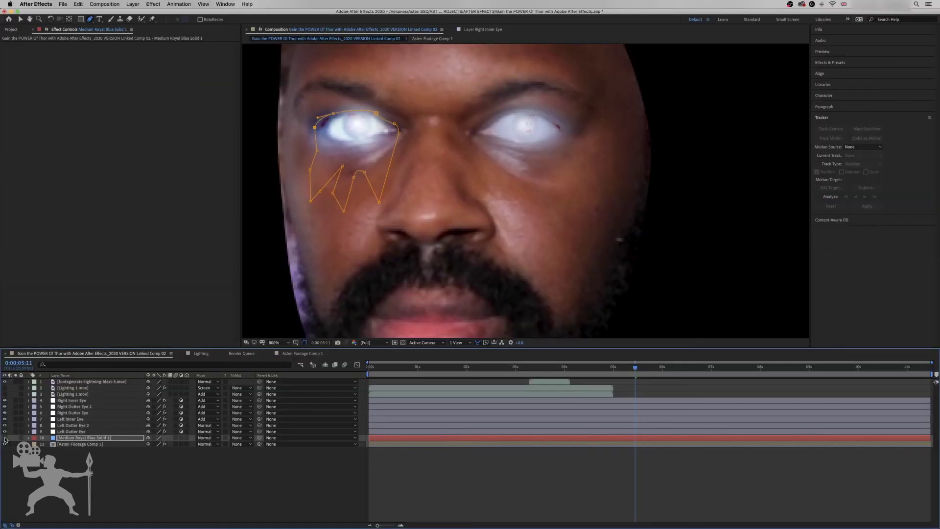
click(13, 369)
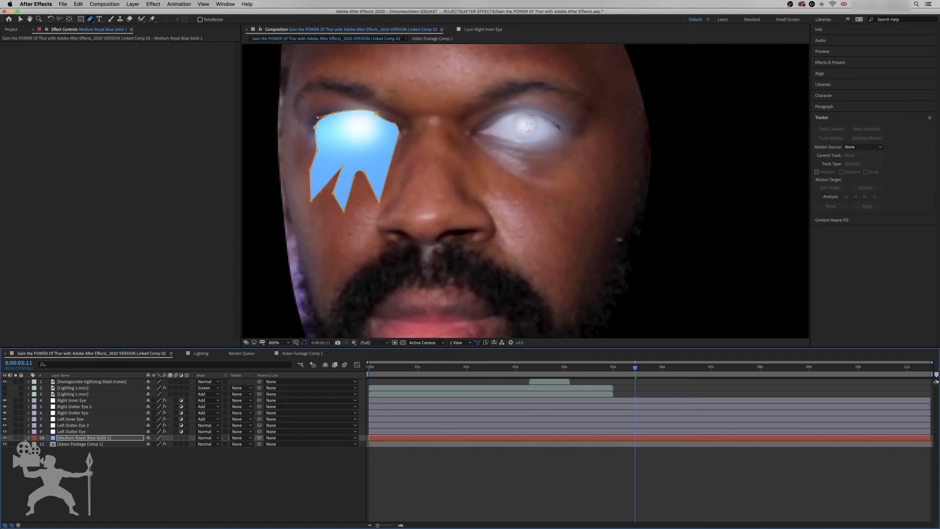
click(219, 439)
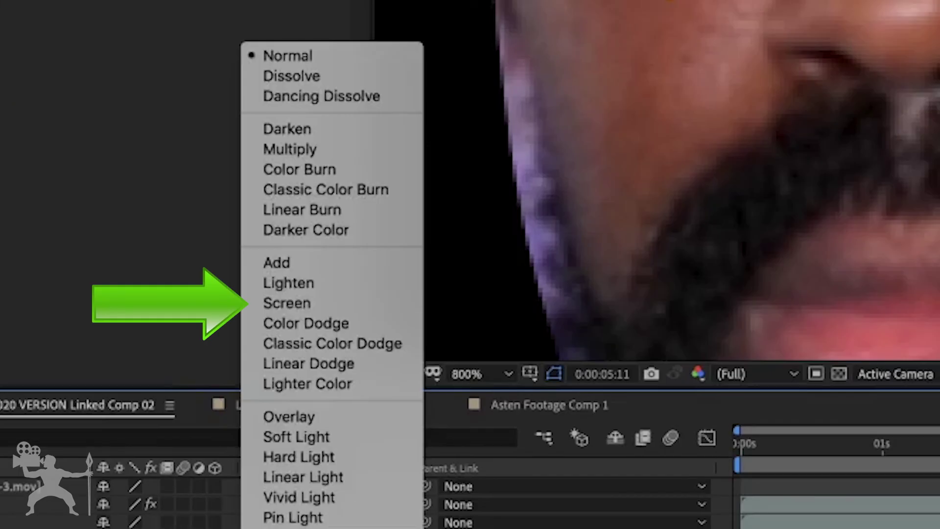
click(362, 304)
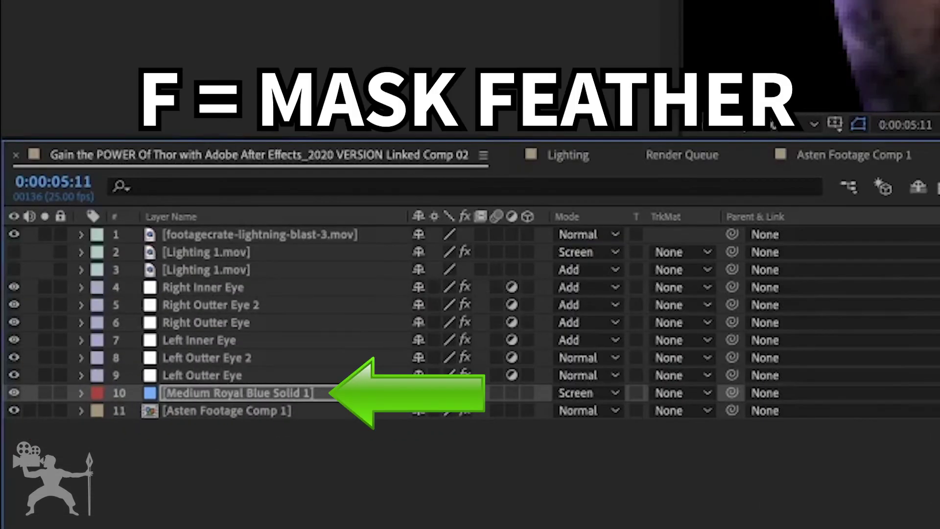
- Give the blue solid's mask a 45-pixel feather
key(f)
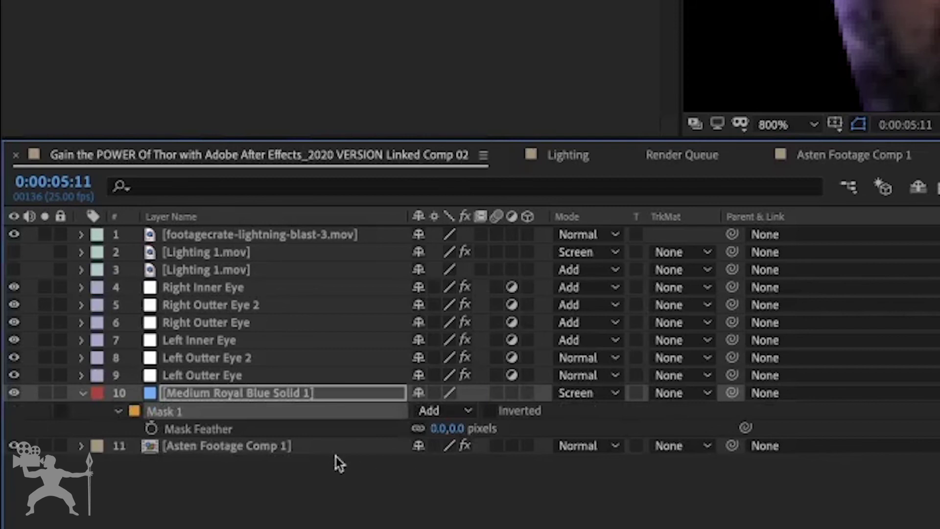
click(458, 429)
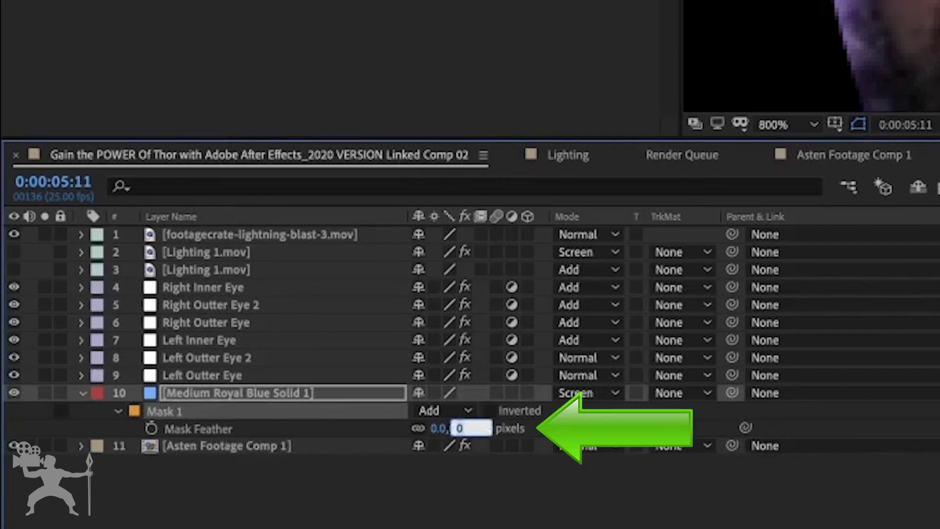
text(45)
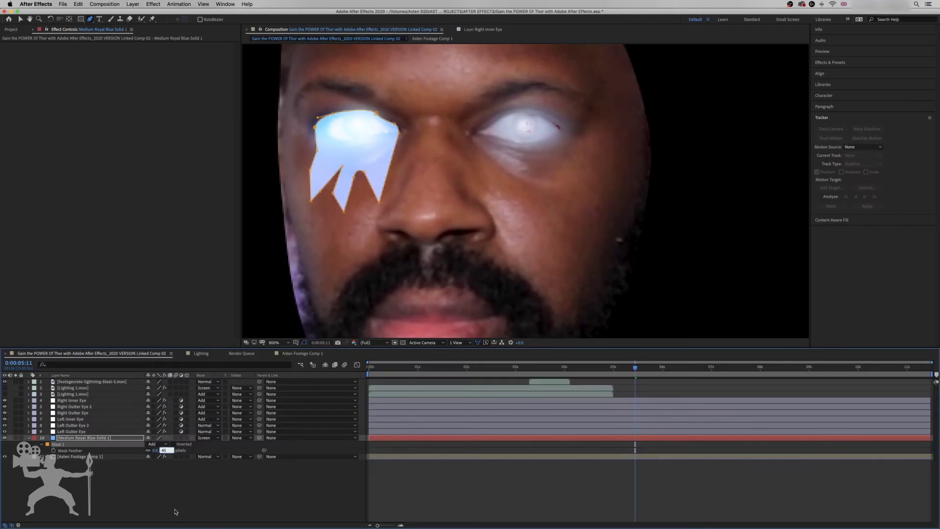
key(Return)
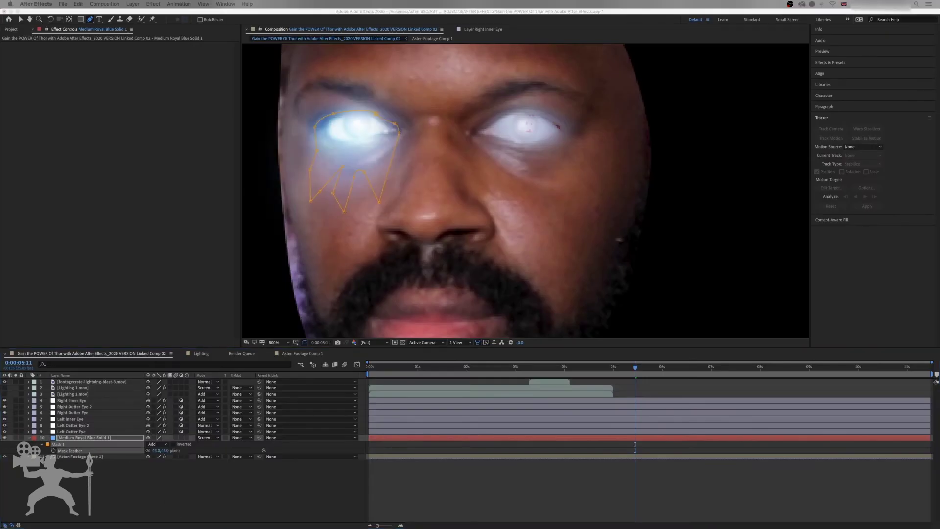
click(155, 4)
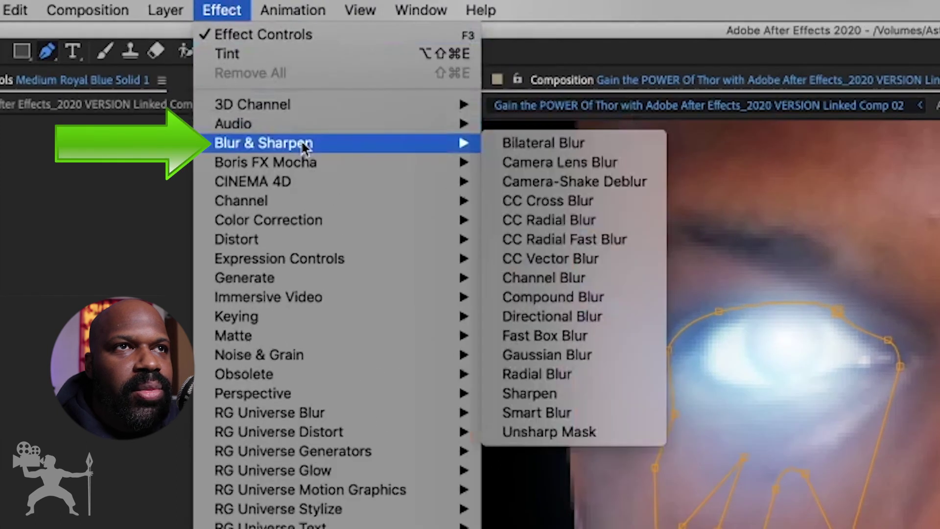
- Add Fast Box Blur to the blue solid: Vertical dimensions, Repeat Edge Pixels on, radius 58
mouse_move(421, 111)
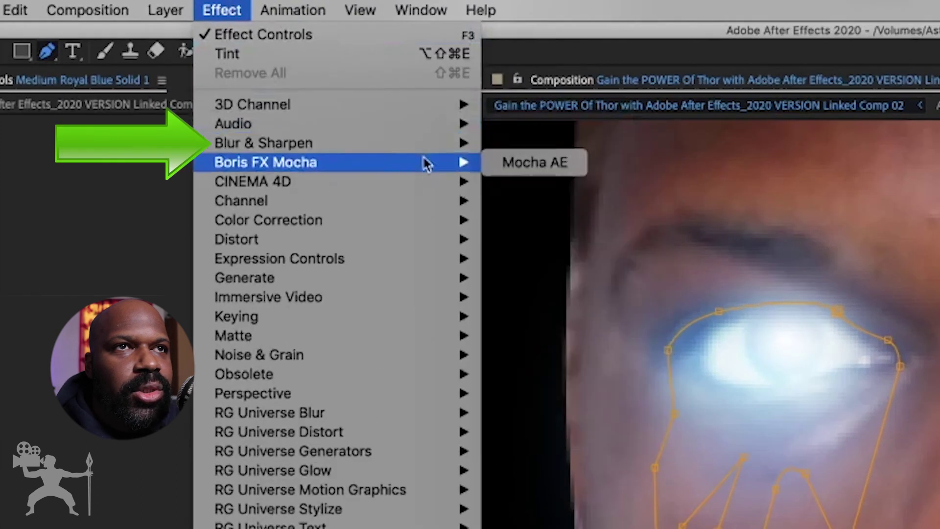
mouse_move(426, 143)
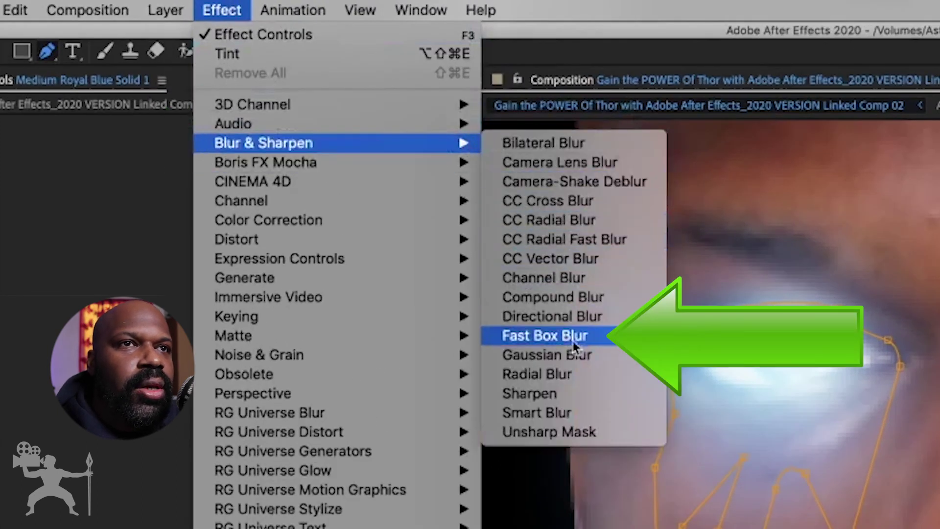
click(606, 335)
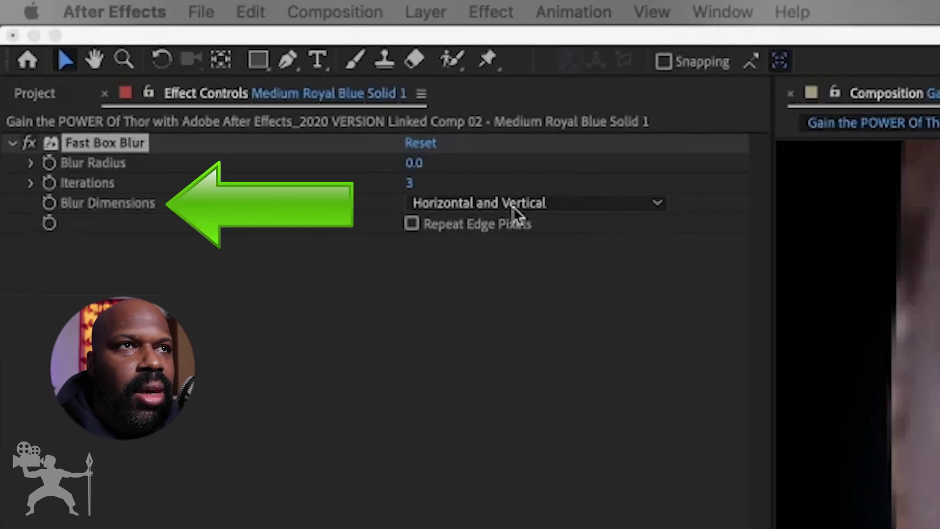
click(662, 209)
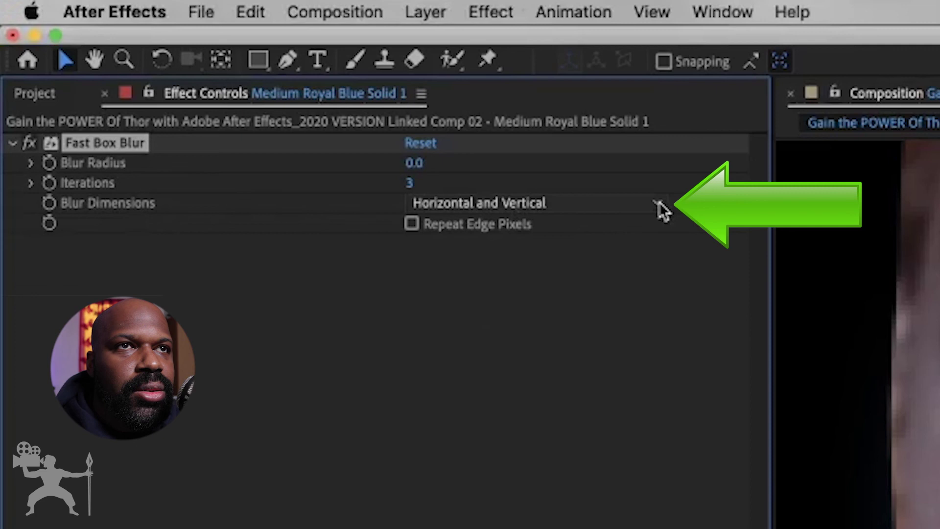
click(662, 210)
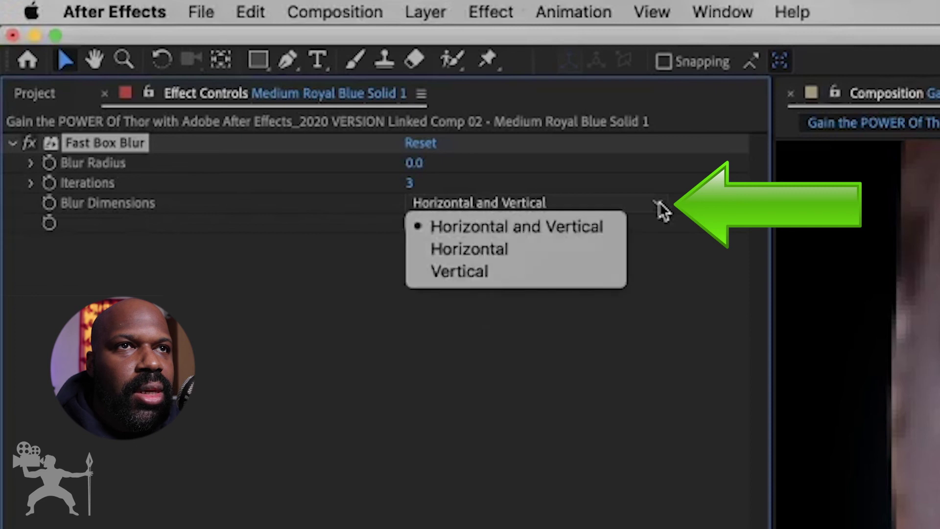
click(603, 271)
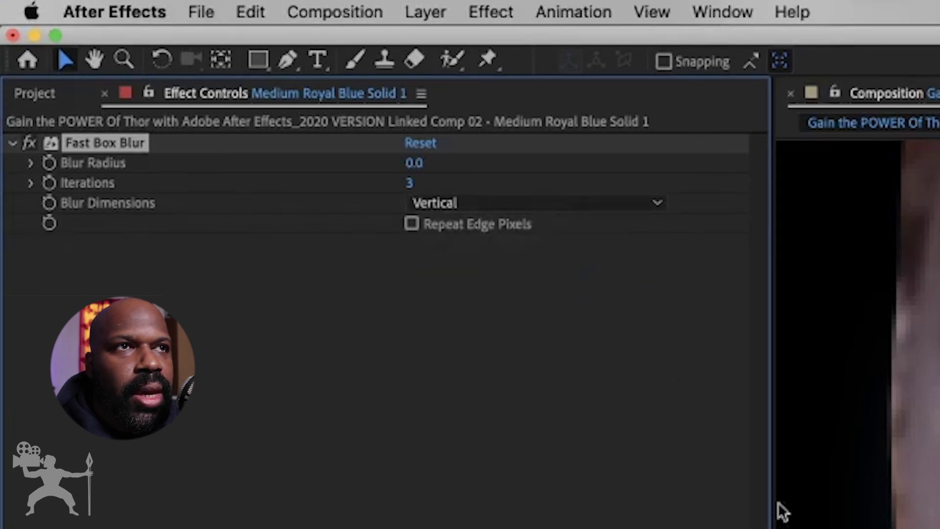
click(412, 224)
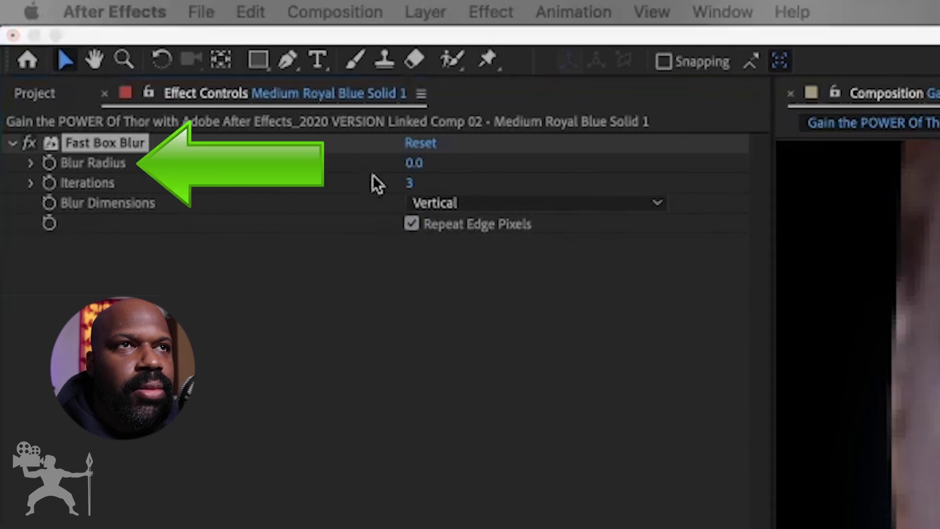
click(415, 163)
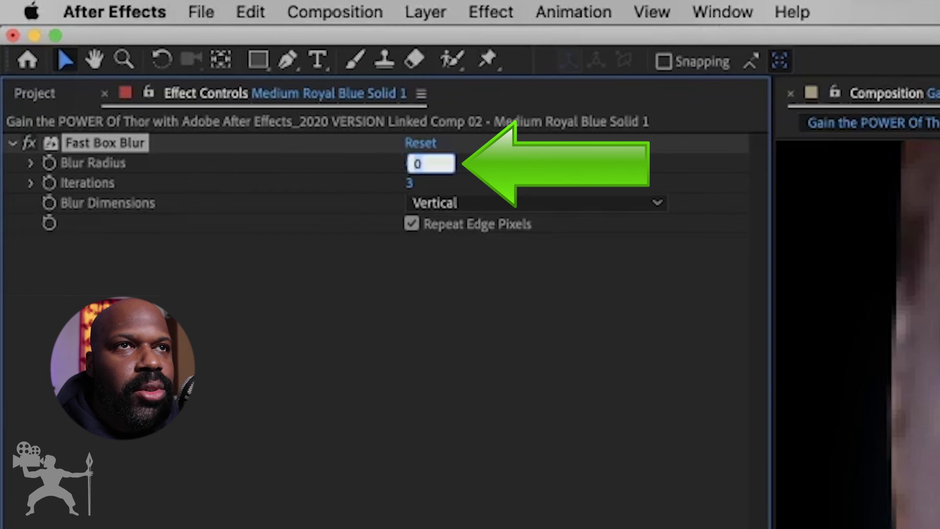
text(58)
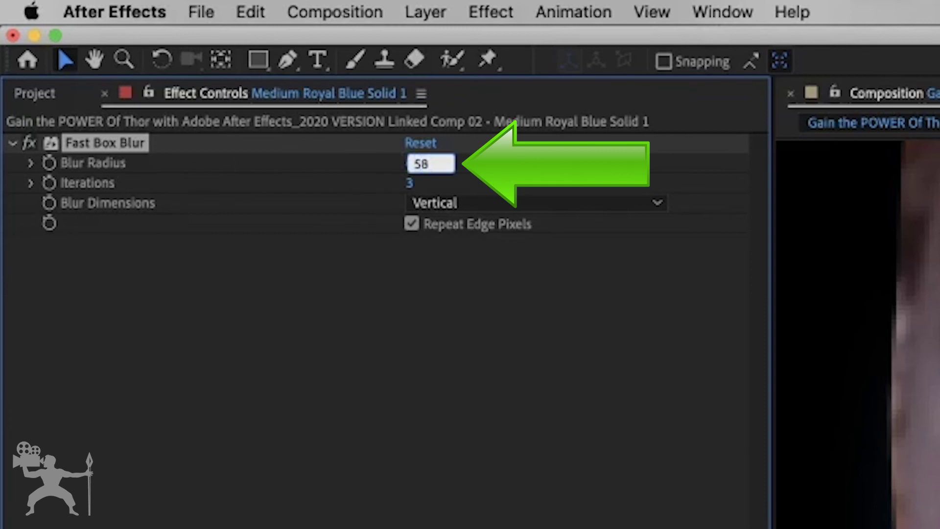
key(Return)
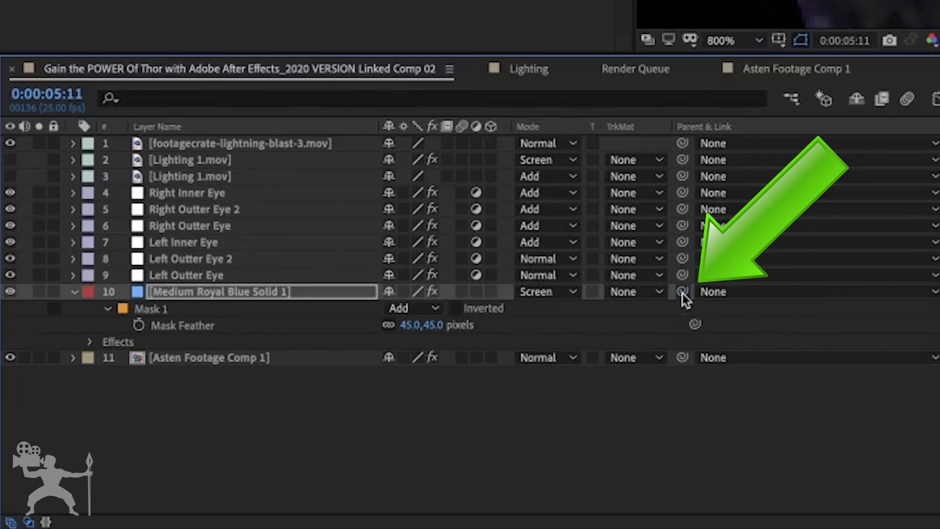
- Parent the blue solid to Right Outter Eye, then duplicate it, delete the copy's mask, and hide it
drag(682, 294, 343, 226)
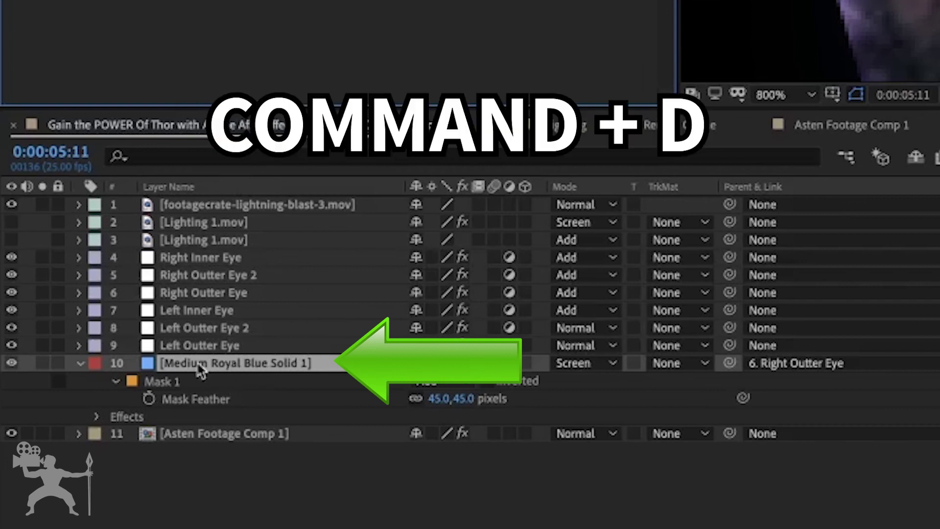
key(super+d)
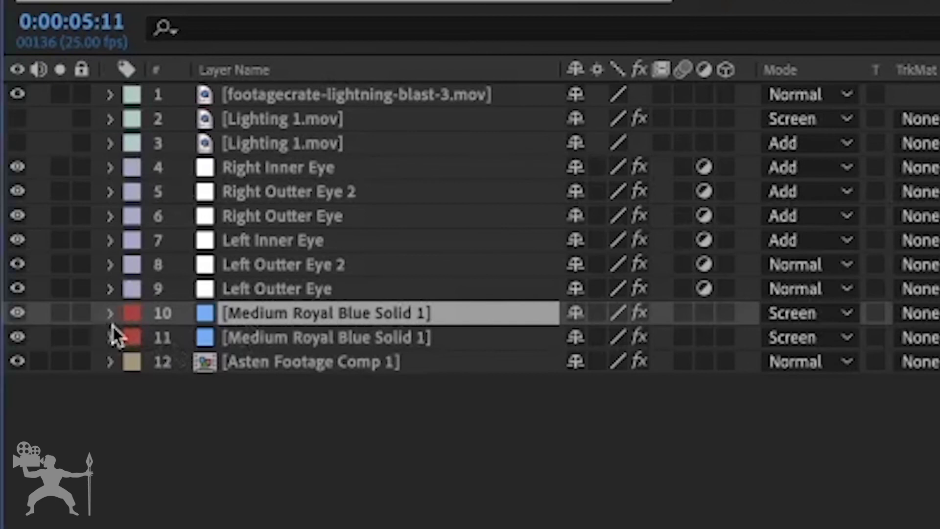
click(108, 313)
click(166, 338)
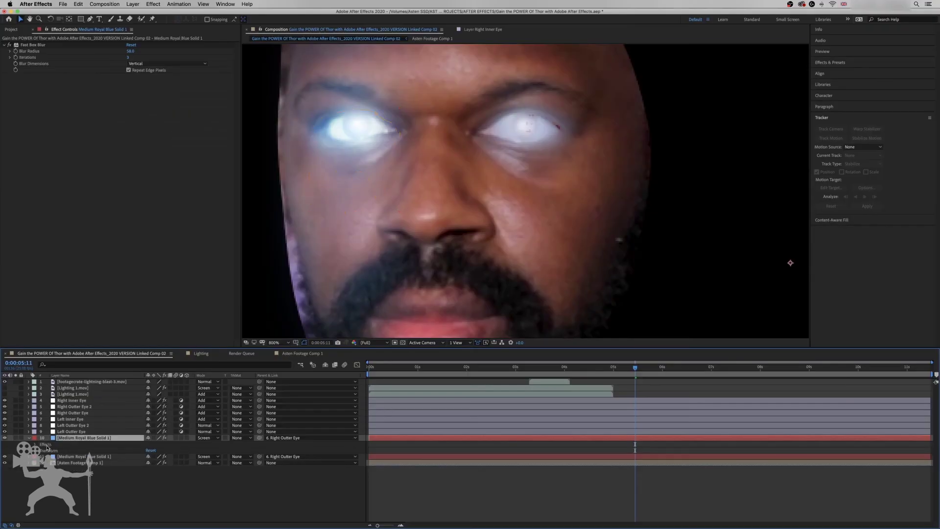
key(Delete)
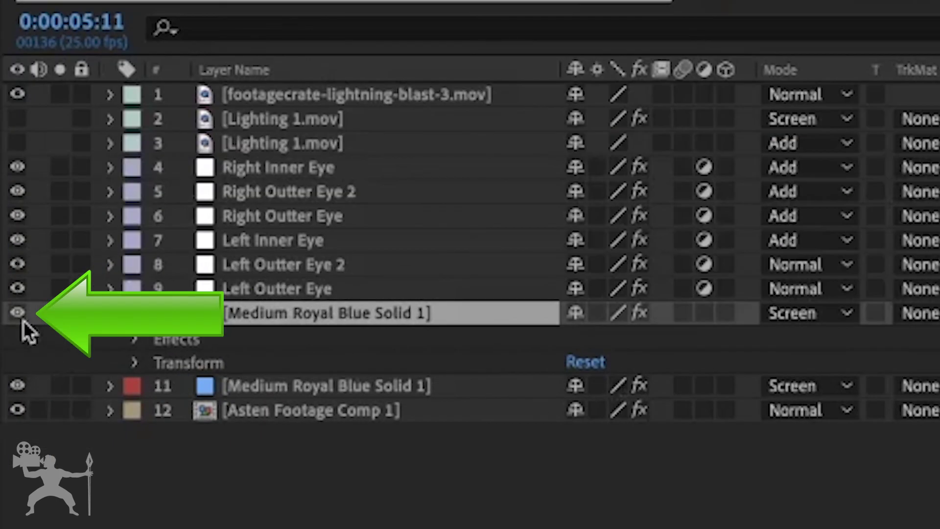
click(5, 438)
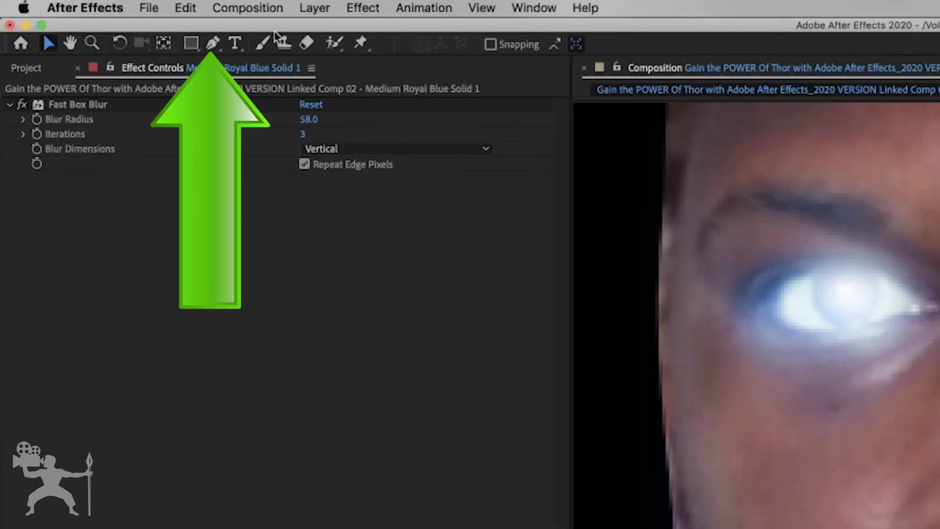
click(214, 44)
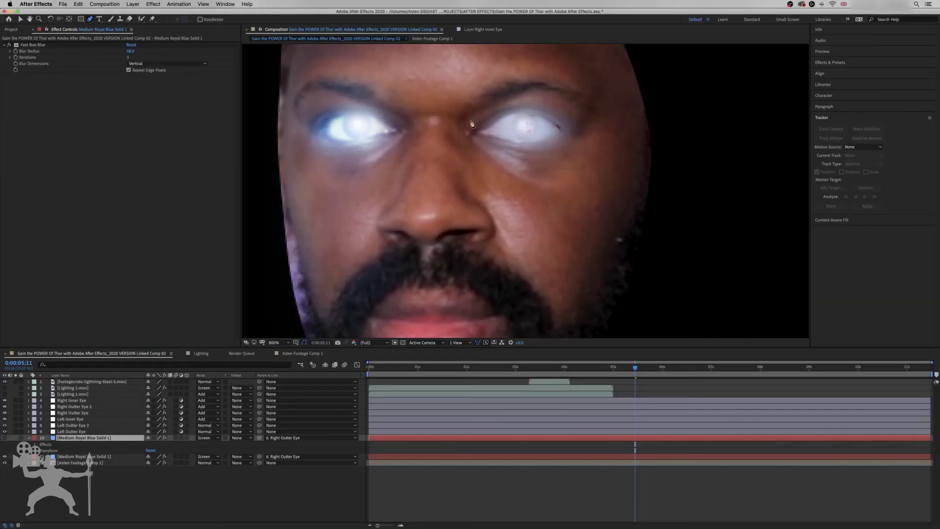
- Draw a closed triangular streak mask beside and below the right-hand eye on the copied solid
click(471, 131)
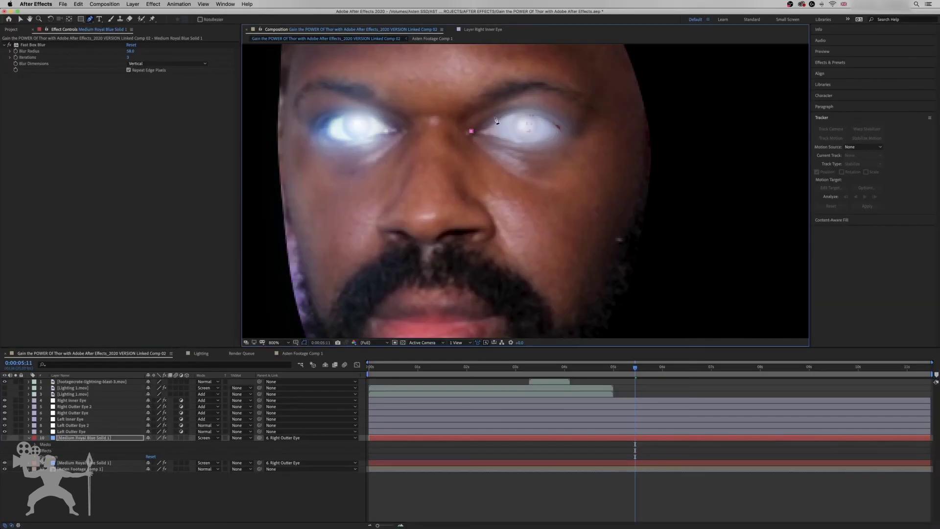
click(566, 136)
click(504, 208)
click(471, 131)
key(f)
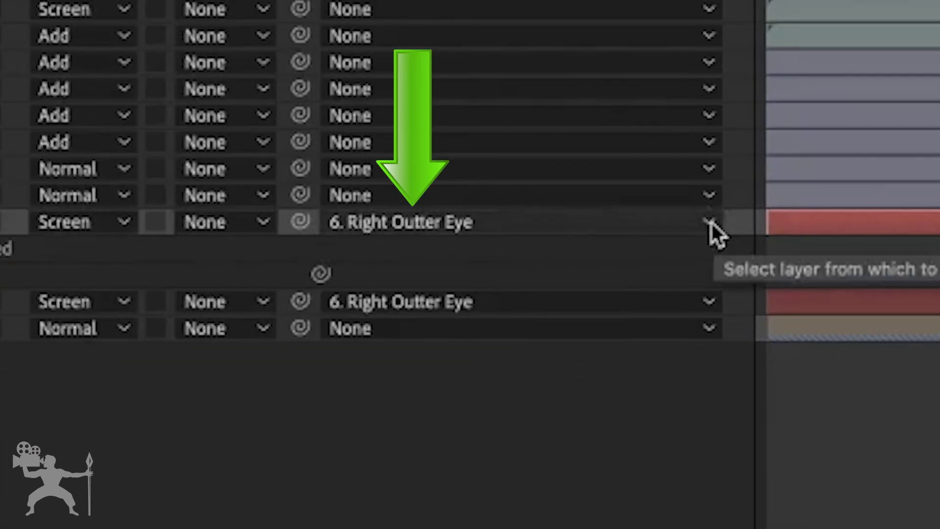
- Parent the copied blue solid to Left Outter Eye
click(710, 222)
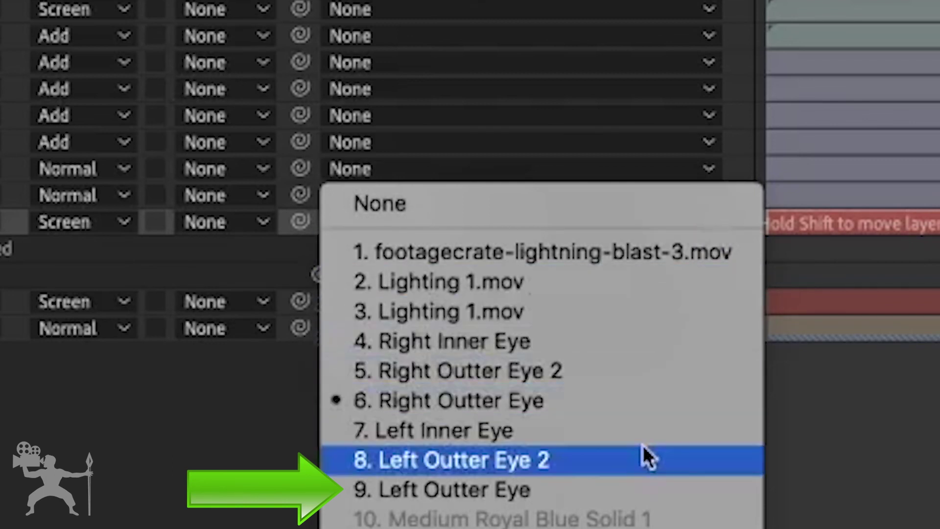
click(648, 492)
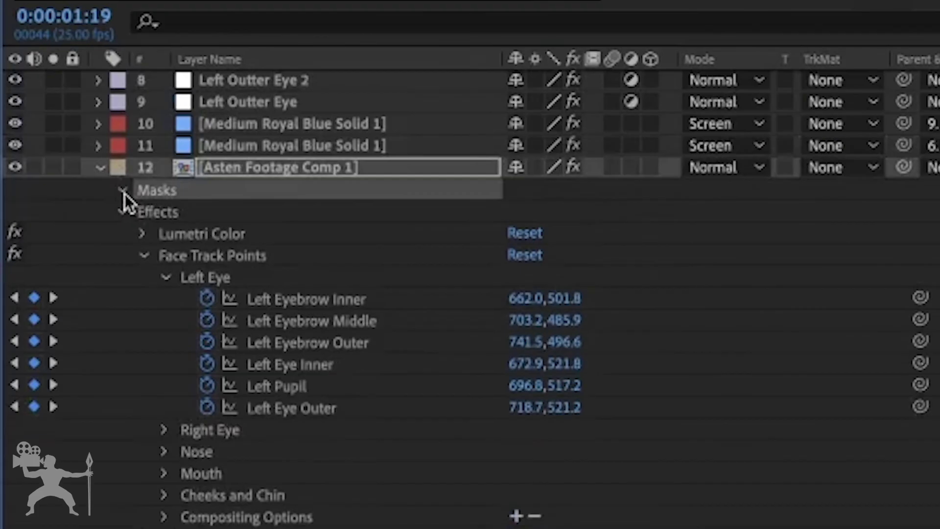
click(35, 414)
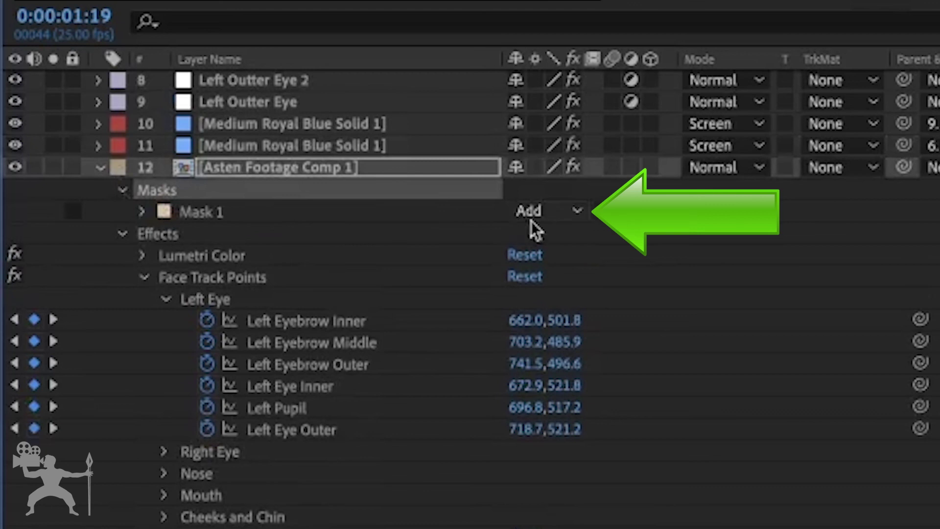
- Set Asten Footage Comp 1's face mask mode to None and preview the result
click(561, 214)
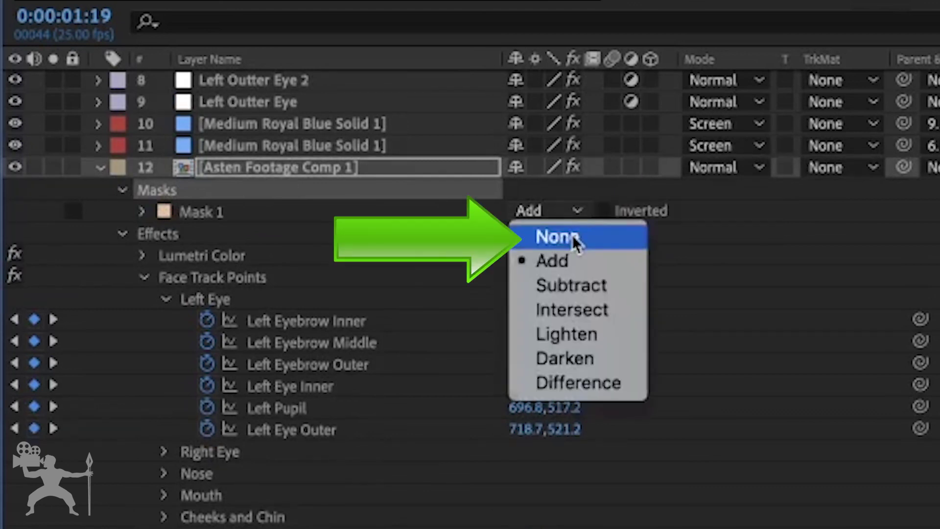
click(571, 235)
key(space)
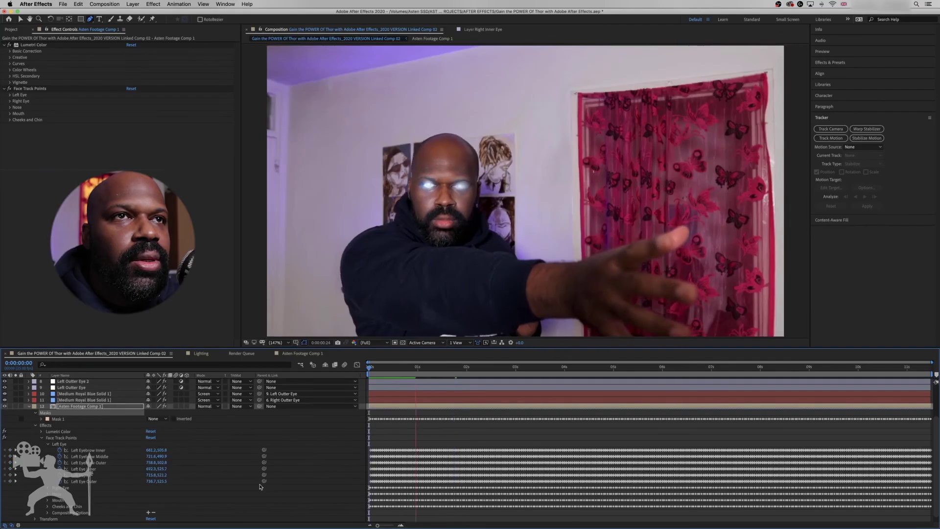